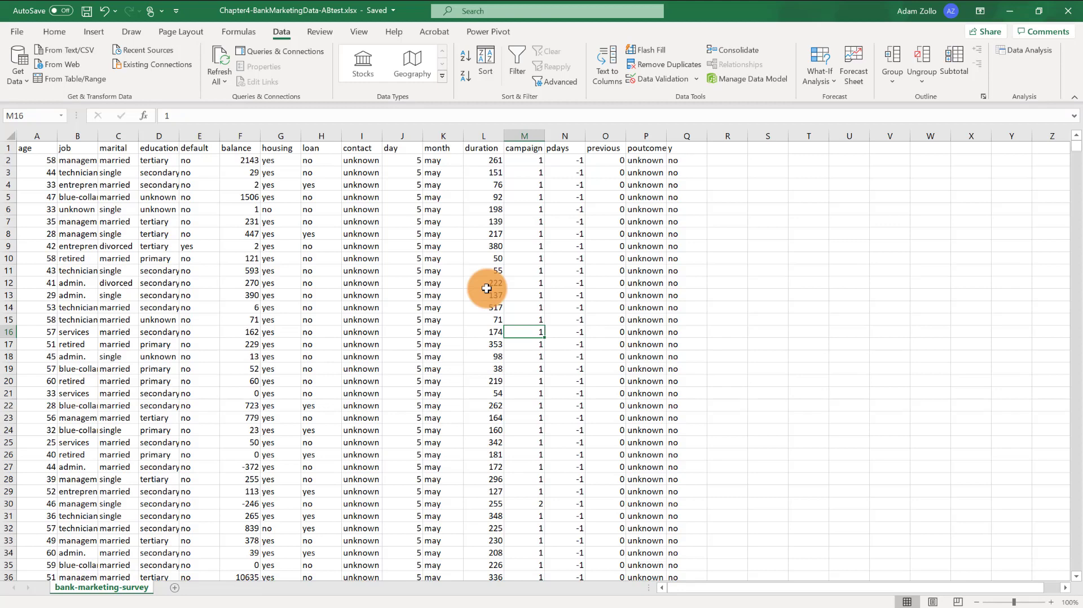
Add a new worksheet to the workbook and name it Analysis.
left_click(173, 589)
double_click(172, 587)
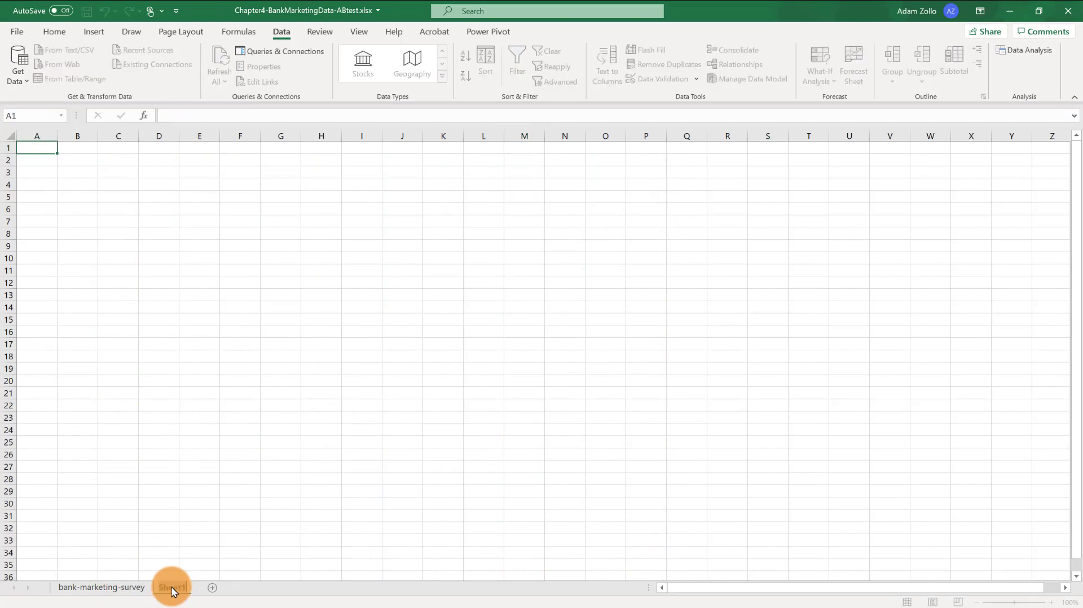
type("Analysis")
Turn on filtering for the header row of the bank-marketing-survey sheet.
left_click(138, 587)
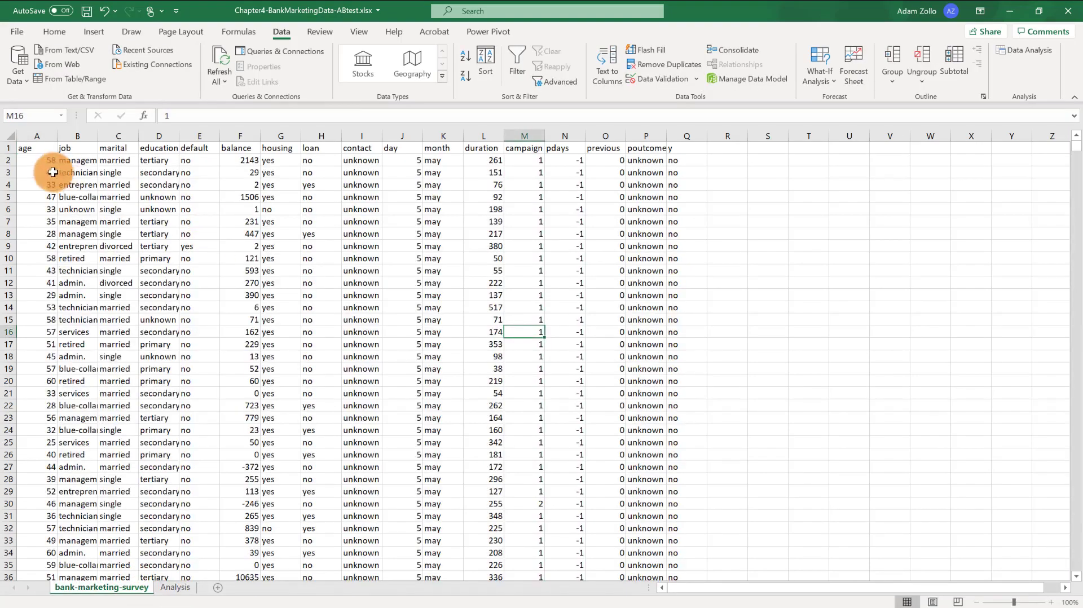
left_click(10, 149)
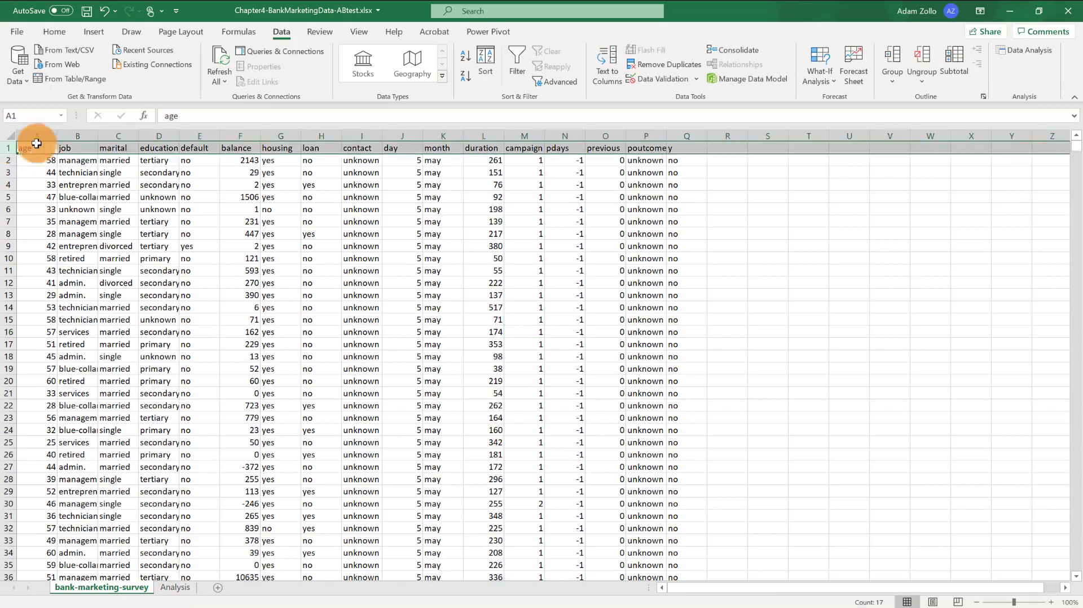
left_click(51, 31)
left_click(976, 73)
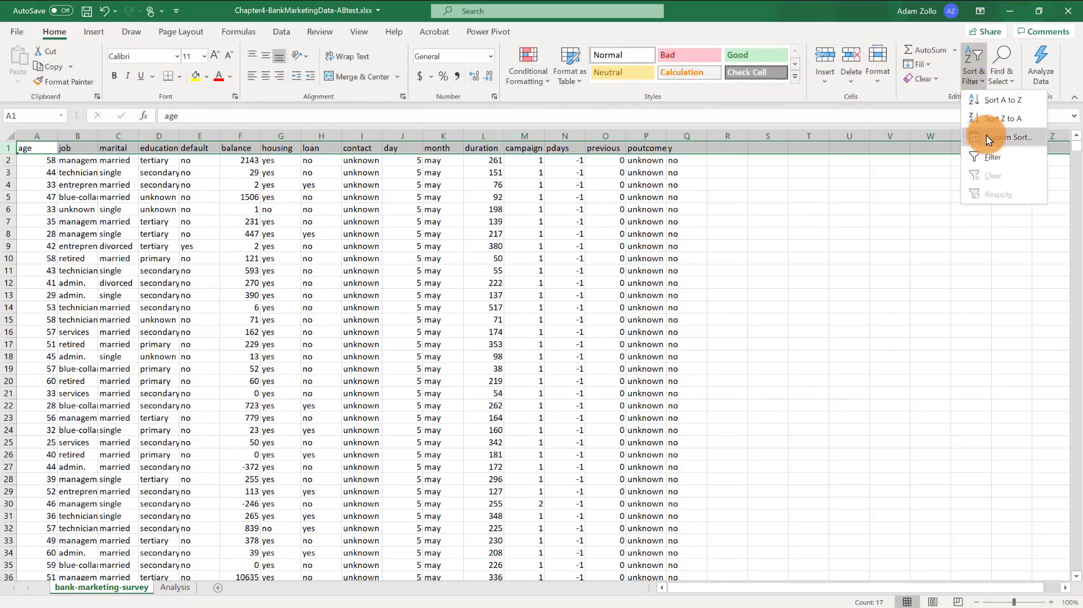
left_click(990, 157)
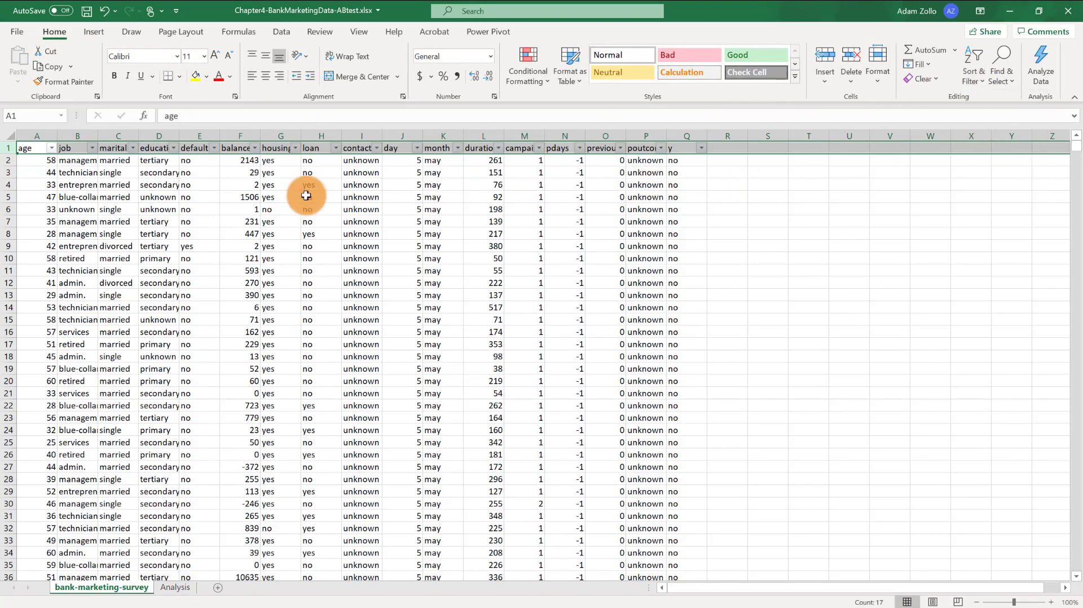
Filter the marital column to show only divorced records.
left_click(133, 149)
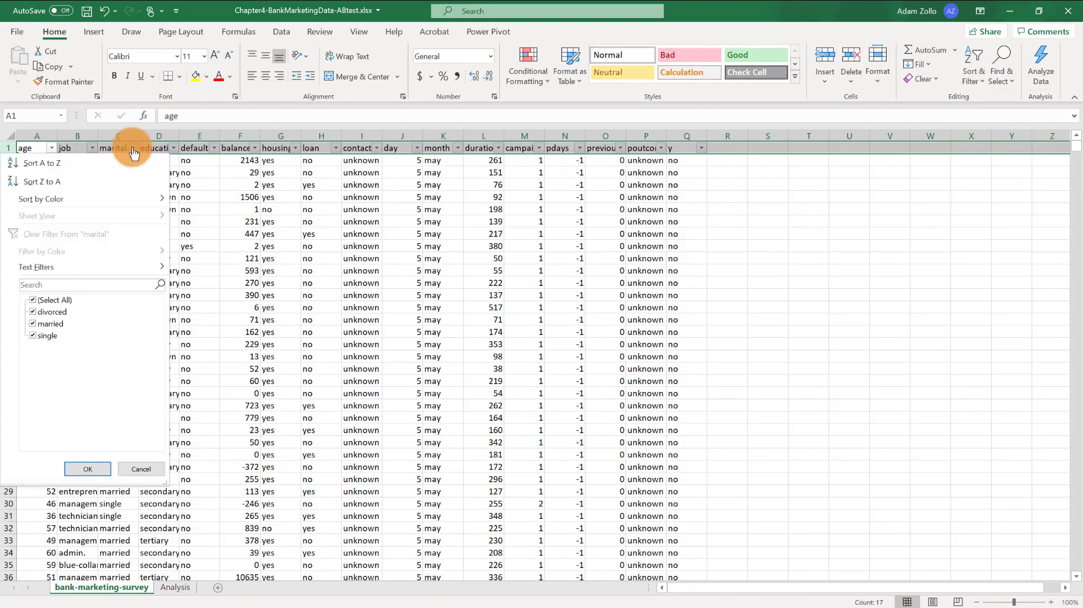
left_click(31, 322)
left_click(89, 466)
Copy the filtered columns from marital through y and paste them into the Analysis sheet starting at A1.
left_click_drag(117, 128, 691, 138)
key("ctrl+c")
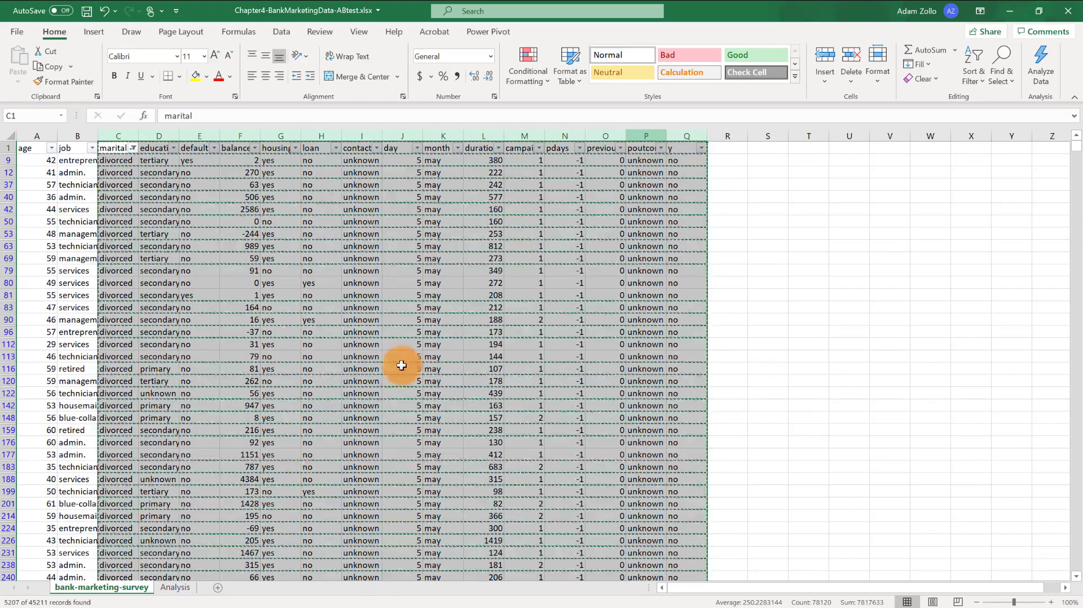
left_click(172, 587)
key("ctrl+v")
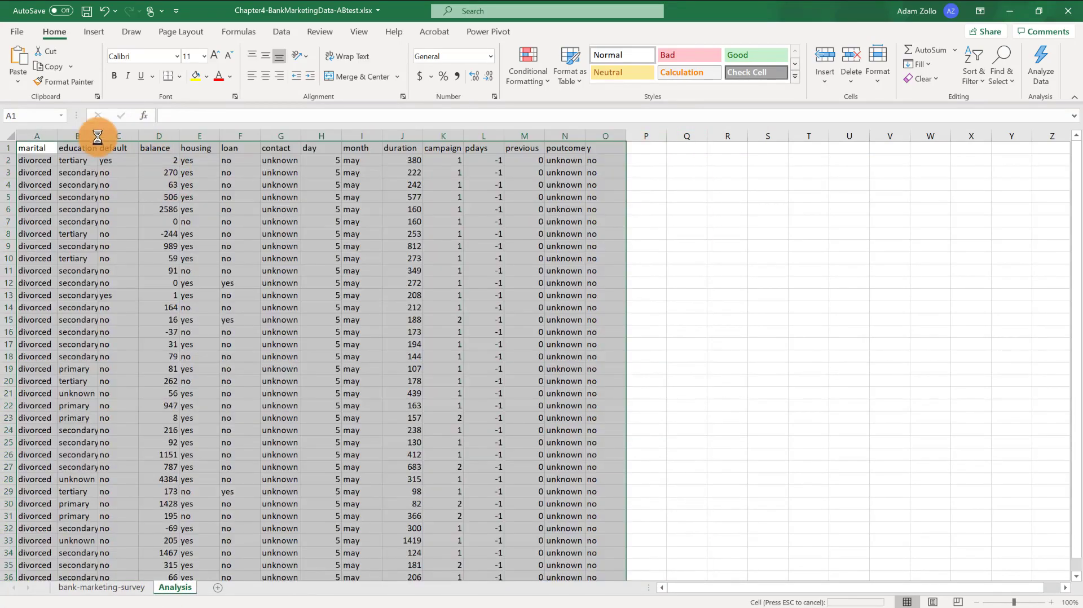
Delete the education through poutcome columns from the Analysis sheet, keeping marital and y.
left_click_drag(81, 135, 560, 136)
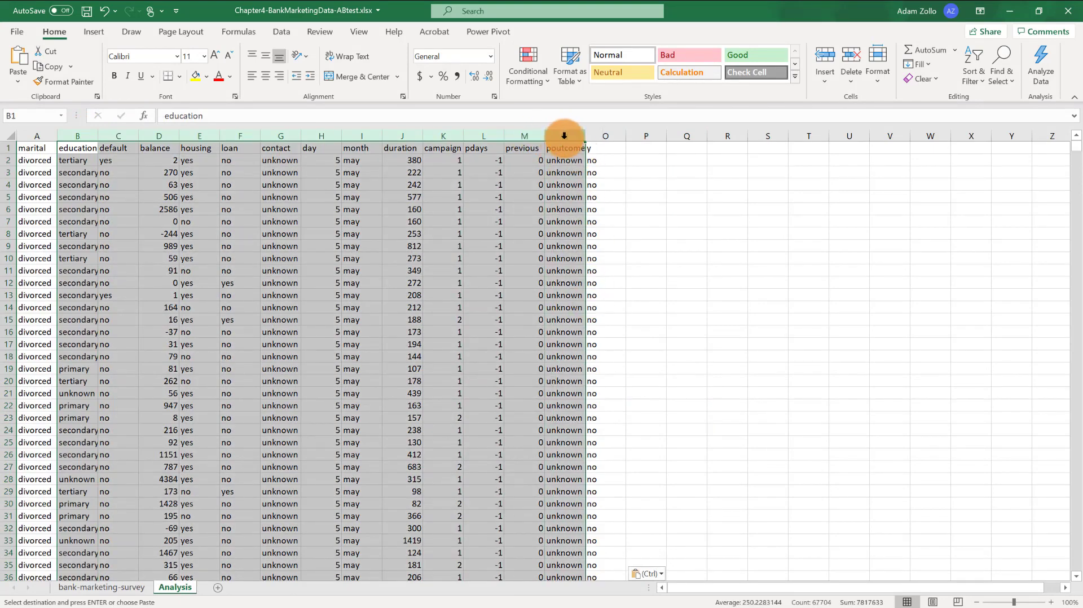
right_click(564, 135)
left_click(605, 265)
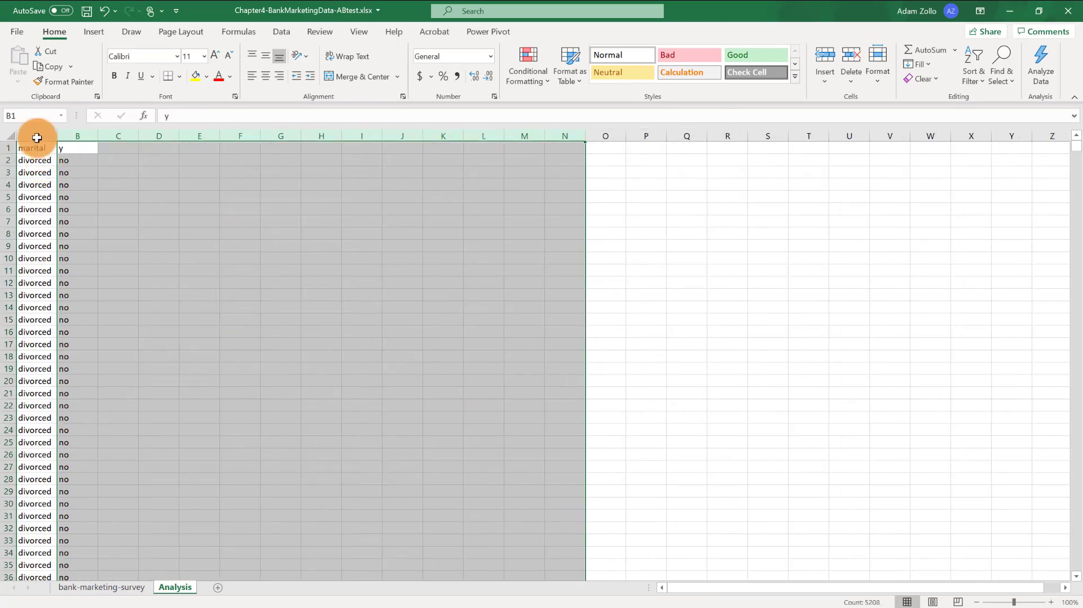
Replace the y header with divorced by copying it from the marital data, and delete the marital column.
left_click(34, 160)
key("ctrl+c")
left_click(73, 148)
key("ctrl+v")
left_click(47, 134)
right_click(47, 135)
left_click(66, 241)
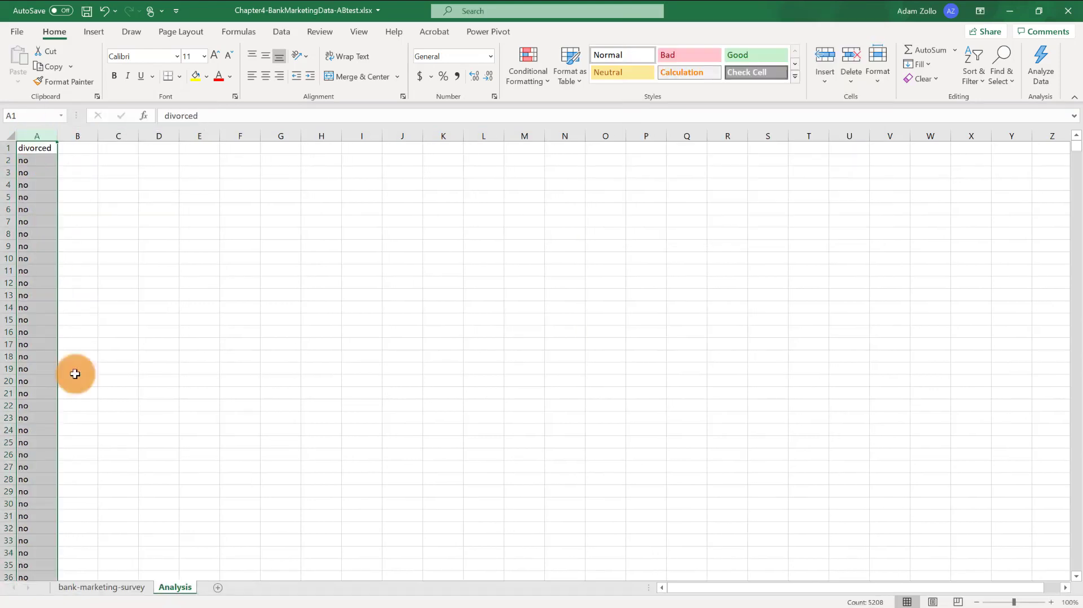
Change the marital filter on the bank-marketing-survey sheet to show only married records.
left_click(113, 586)
left_click(133, 147)
left_click(35, 310)
left_click(35, 324)
left_click(84, 467)
Copy the filtered marital through y columns and paste them into the Analysis sheet starting at column B.
left_click_drag(118, 135, 688, 136)
key("ctrl+c")
left_click(174, 587)
left_click_drag(152, 133, 812, 135)
key("ctrl+v")
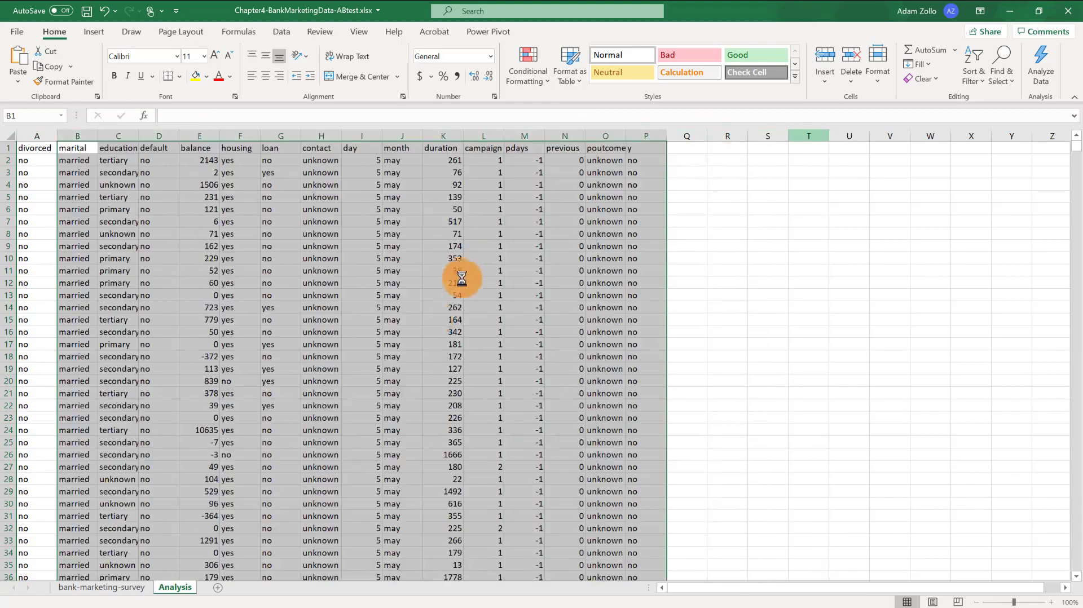
Reduce the pasted married data to its y column, headed married, by deleting the education through poutcome columns and the marital column.
left_click_drag(118, 136, 587, 137)
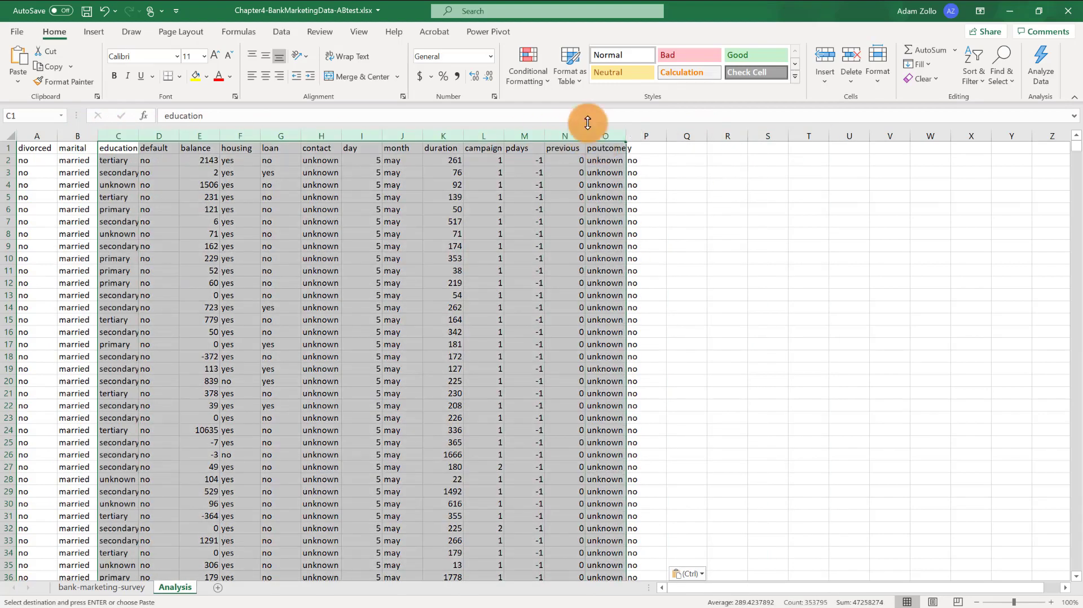
right_click(604, 134)
left_click(638, 256)
left_click(80, 136)
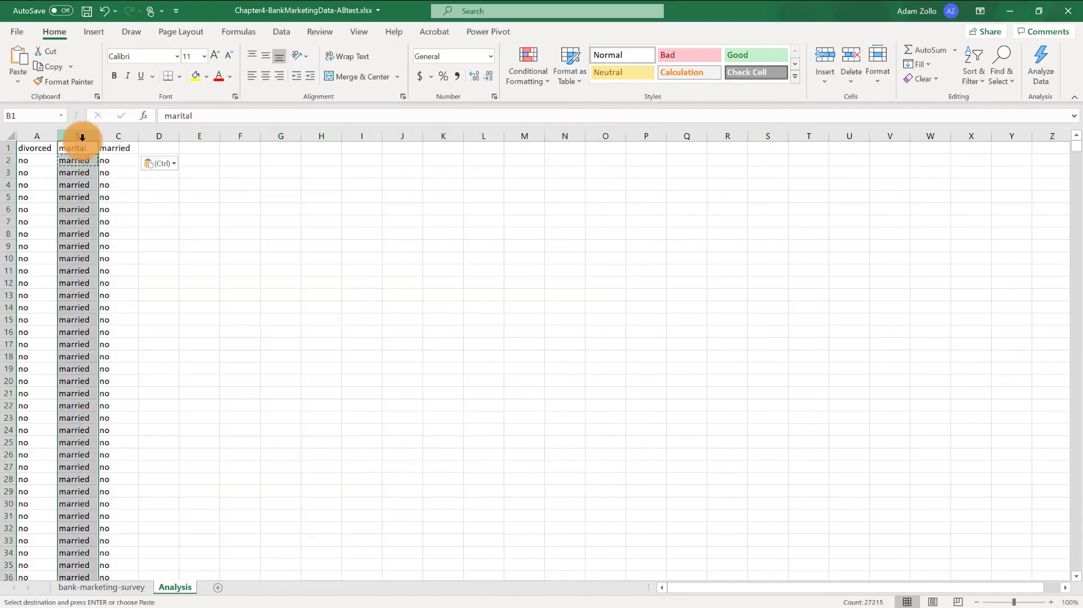
key("ctrl+minus")
left_click(35, 136)
left_click(74, 138, "shift")
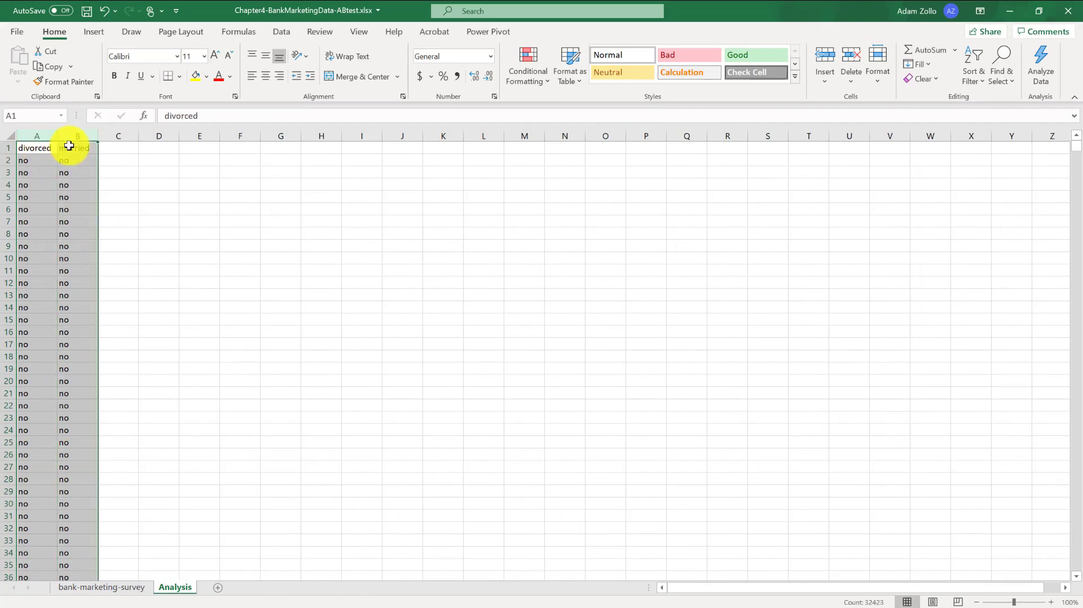
left_click(287, 29)
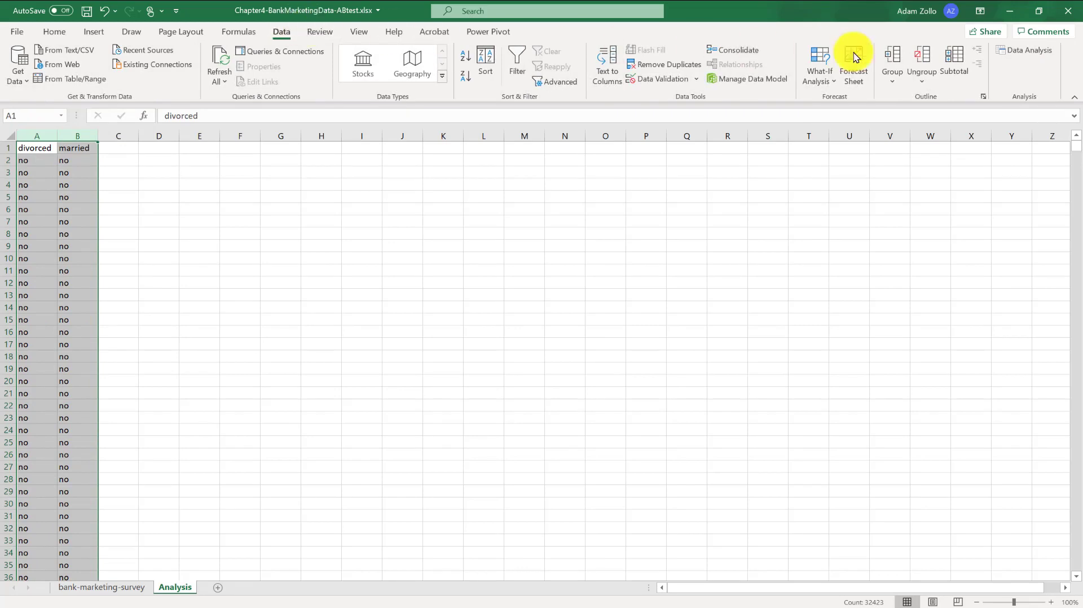
left_click(999, 55)
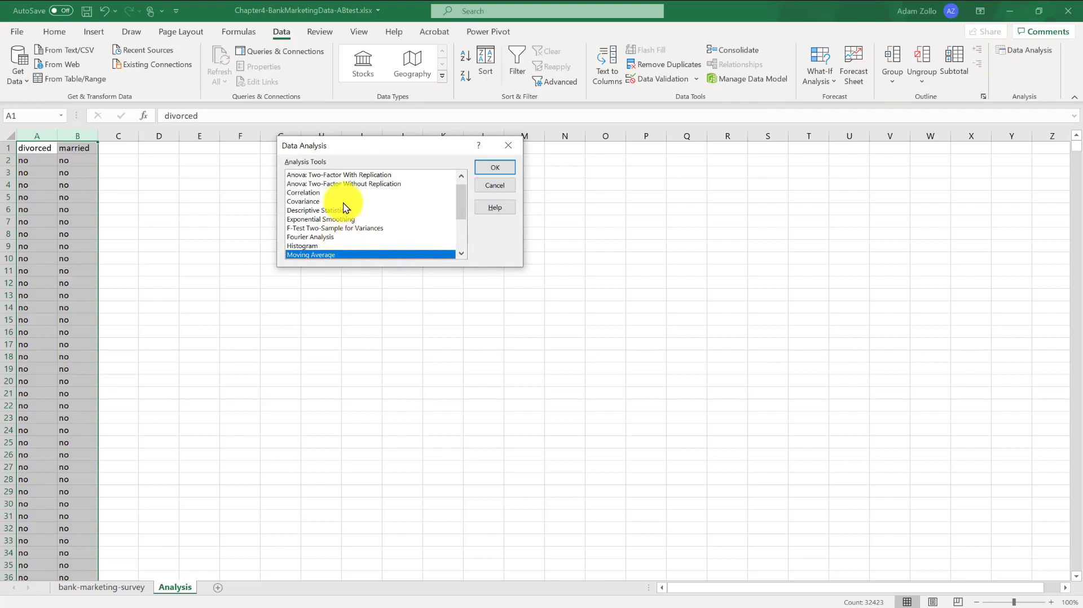
scroll(343, 205, "down", 3)
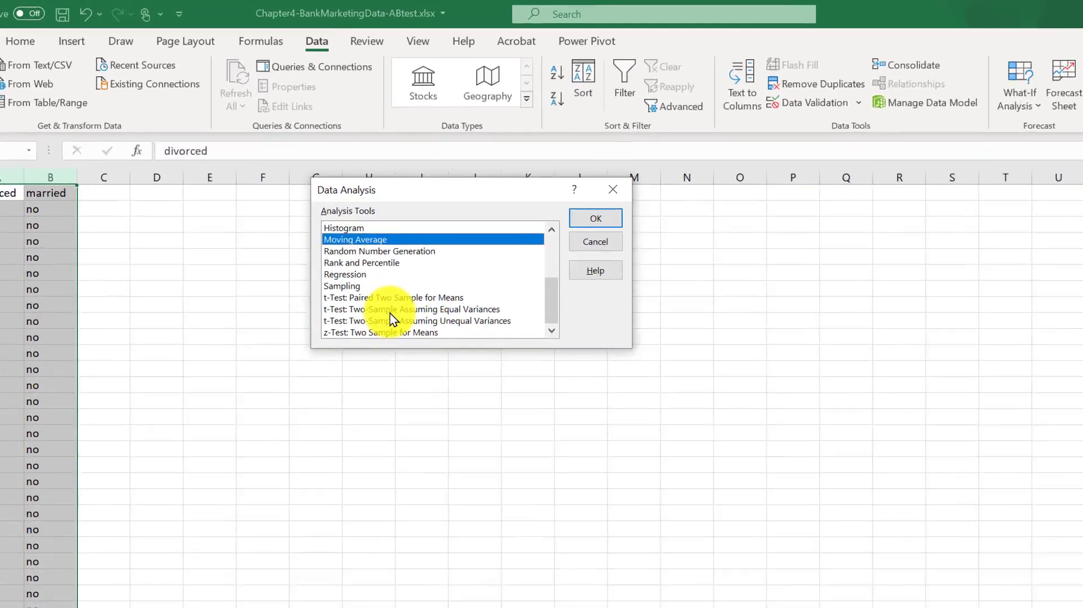
left_click(342, 237)
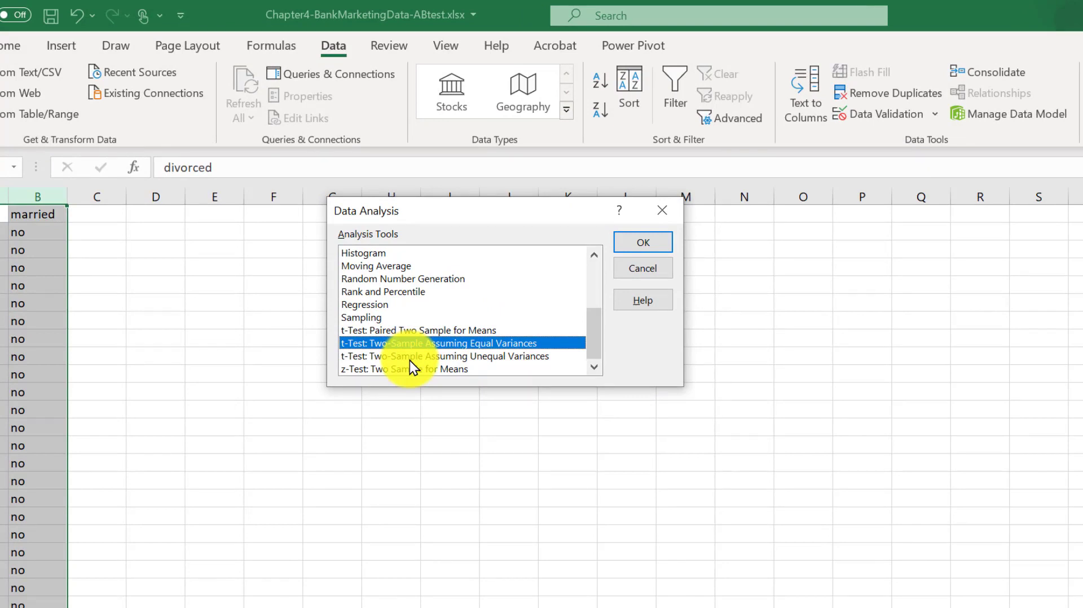
left_click(410, 358)
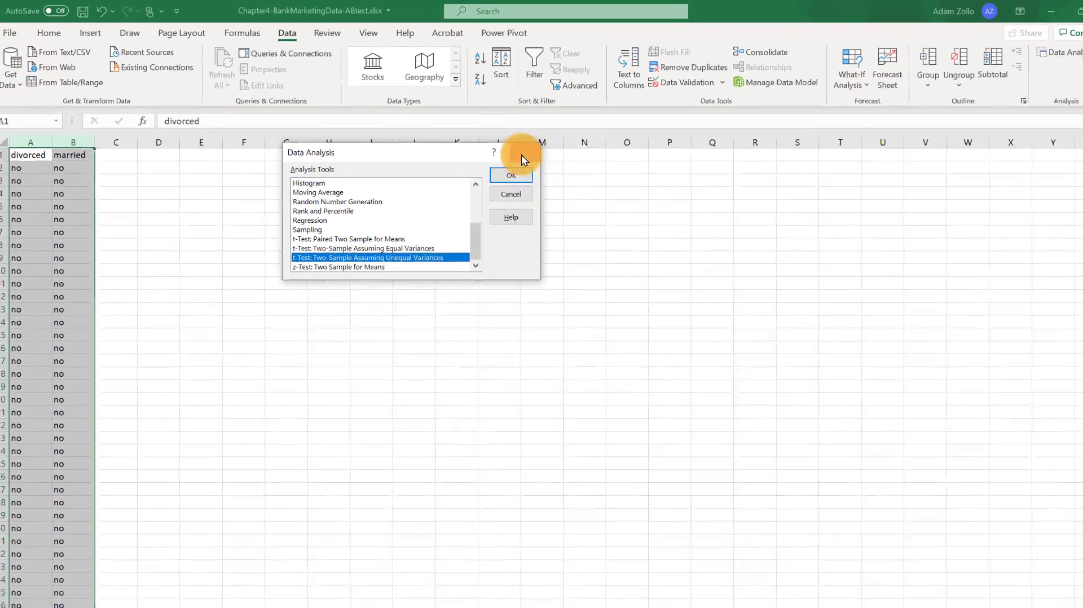
left_click(643, 242)
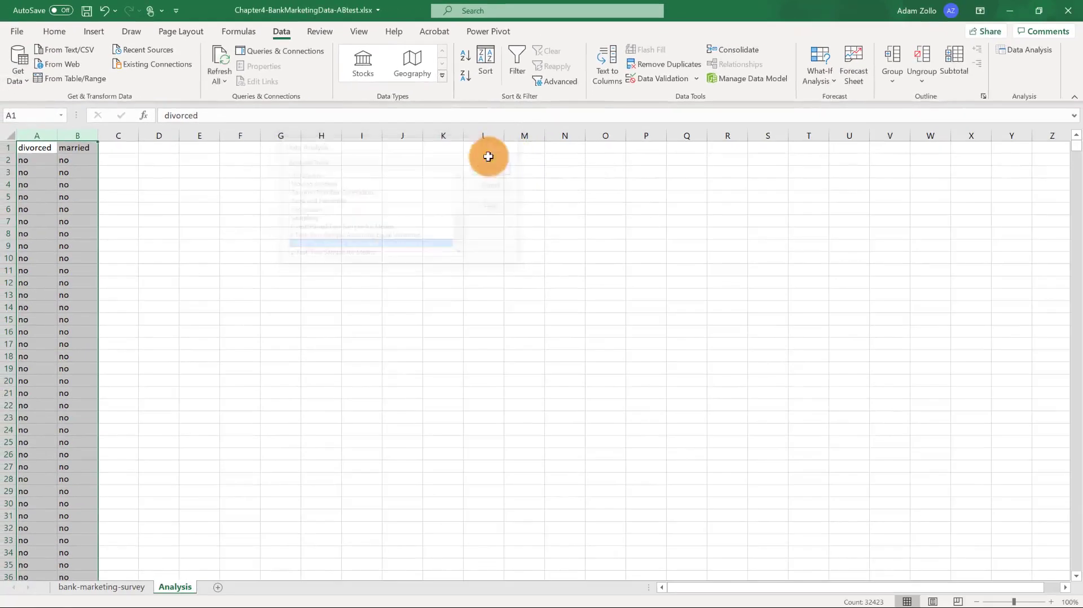
Check the last filled rows of the married and divorced columns and return to the married header.
left_click(87, 217)
key("ctrl+Down")
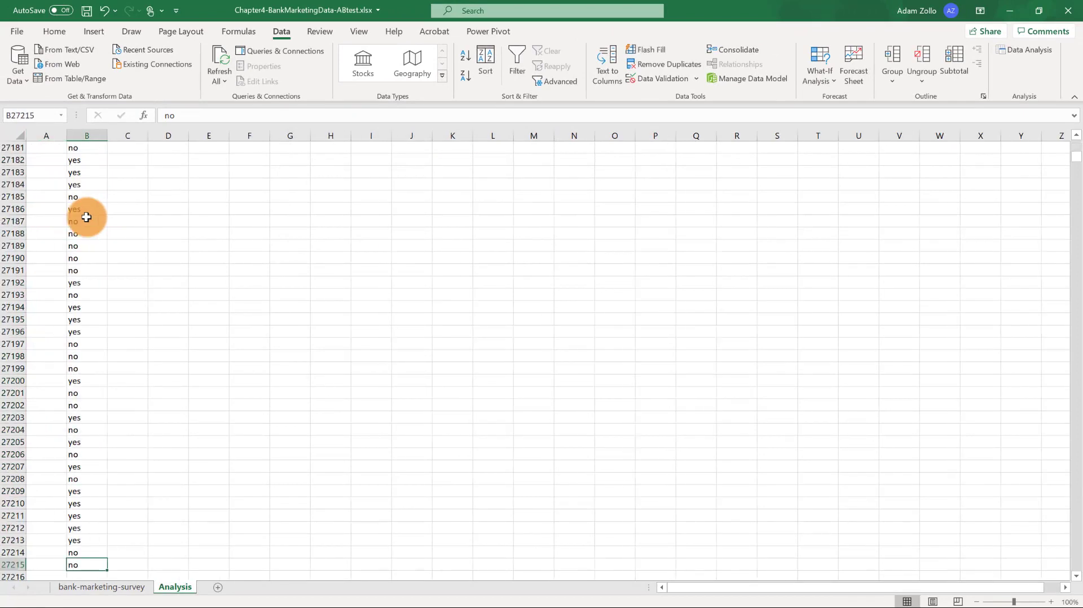
left_click(48, 225)
key("ctrl+Up")
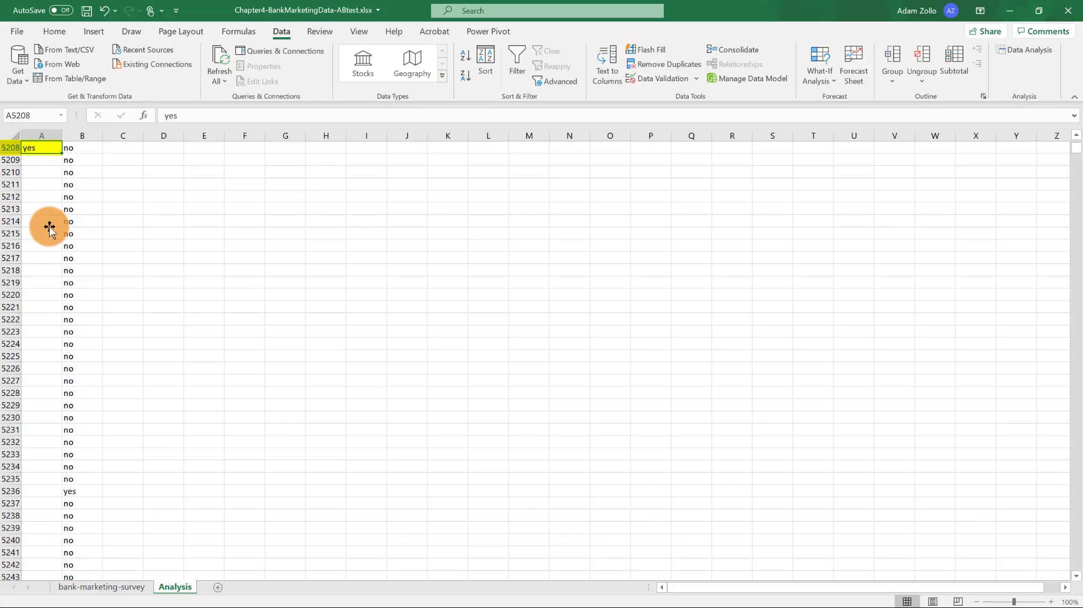
key("Right")
key("ctrl+Up")
Set up a t-Test: Two-Sample Assuming Unequal Variances with column B as Variable 1 and column A as Variable 2.
left_click(1013, 57)
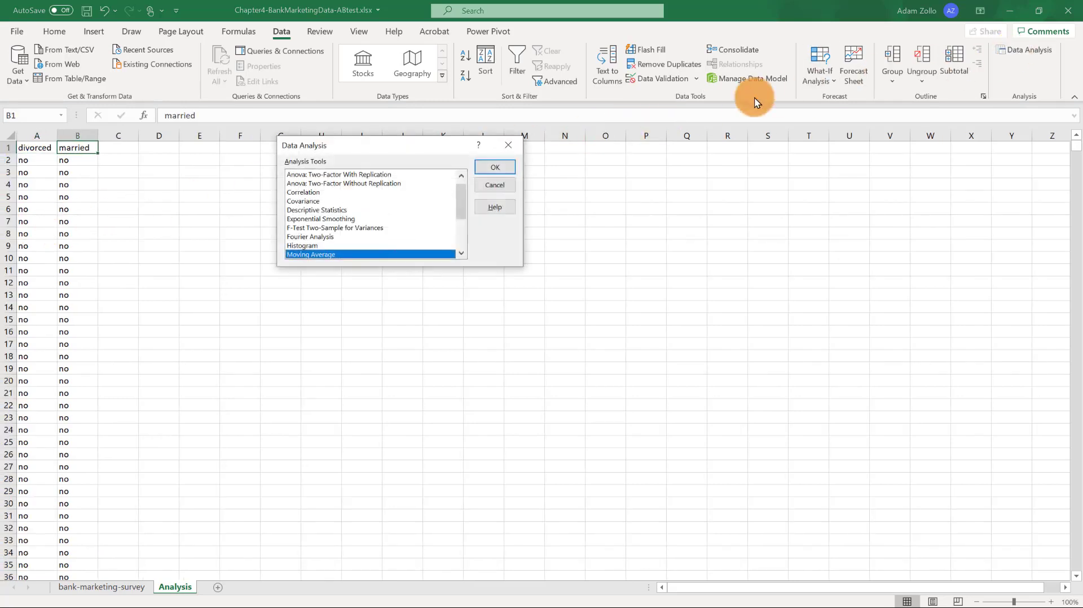
scroll(367, 236, "down", 3)
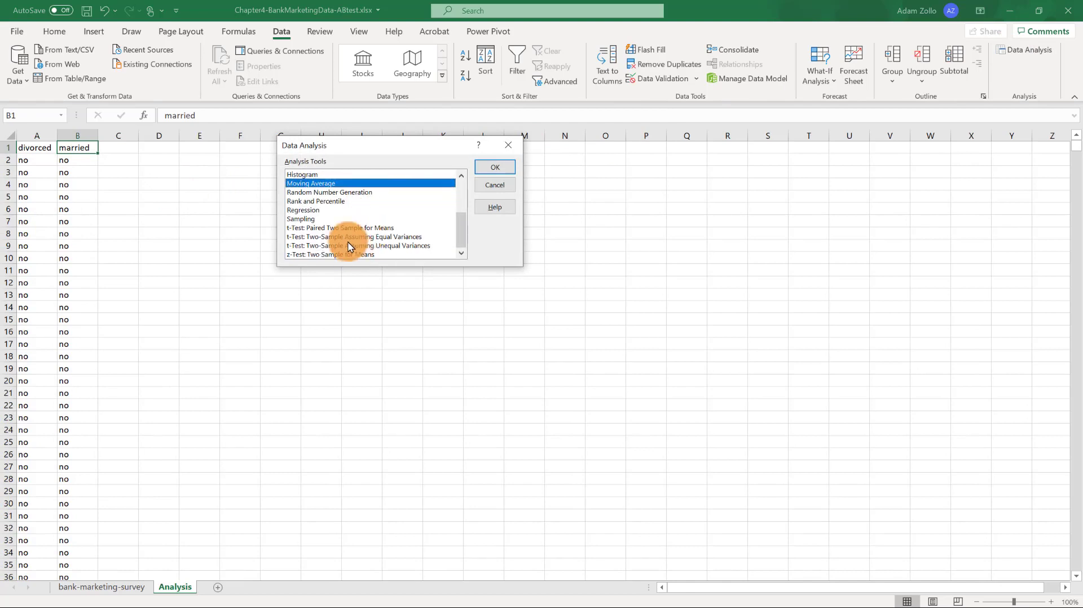
left_click(357, 245)
left_click(482, 166)
left_click(77, 136)
left_click(375, 163)
left_click(36, 136)
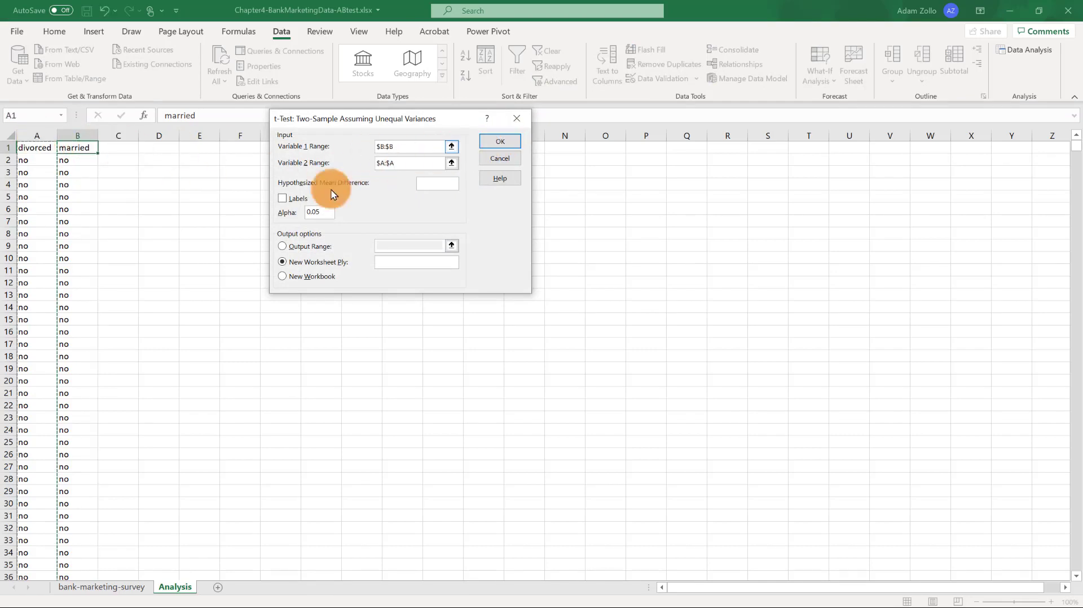
Try to run the t-test with labels, a hypothesized mean difference of 0 and output at E1, and close the analysis dialogs.
left_click(296, 200)
left_click(420, 185)
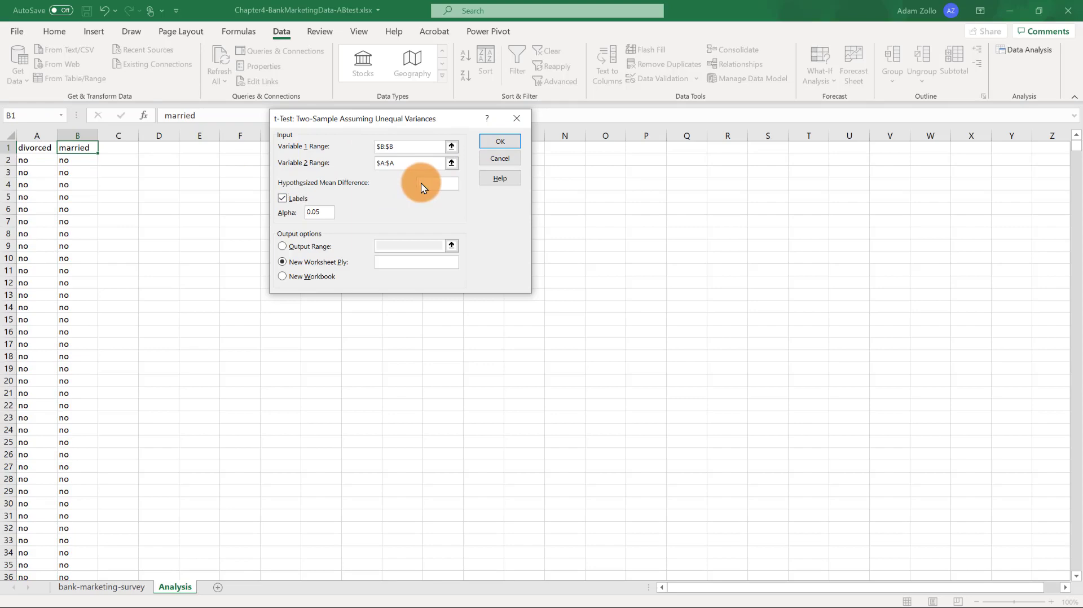
type("0")
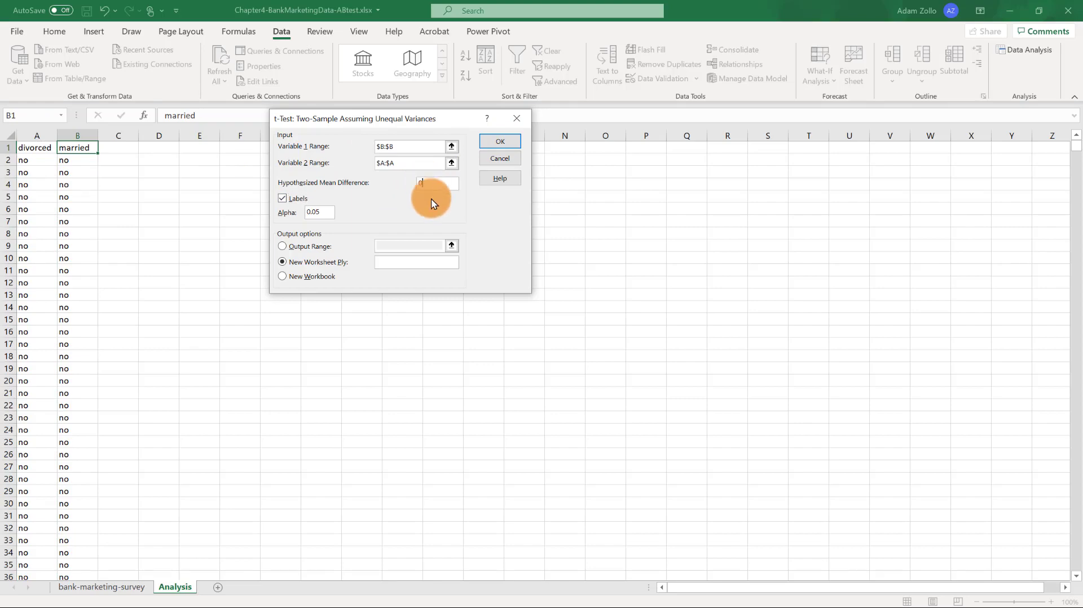
left_click(282, 247)
left_click(195, 147)
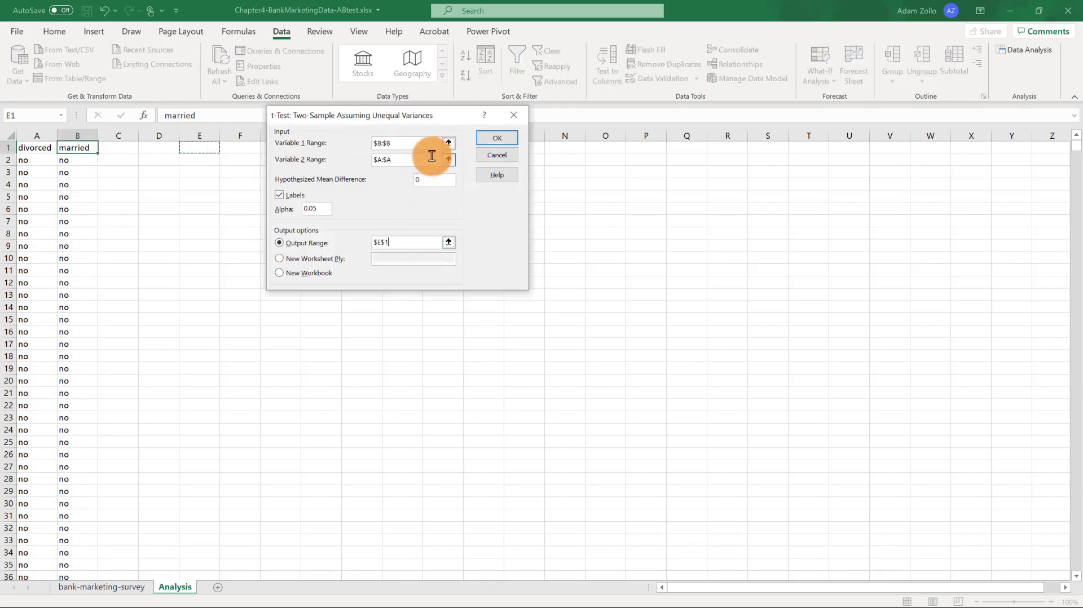
left_click(497, 137)
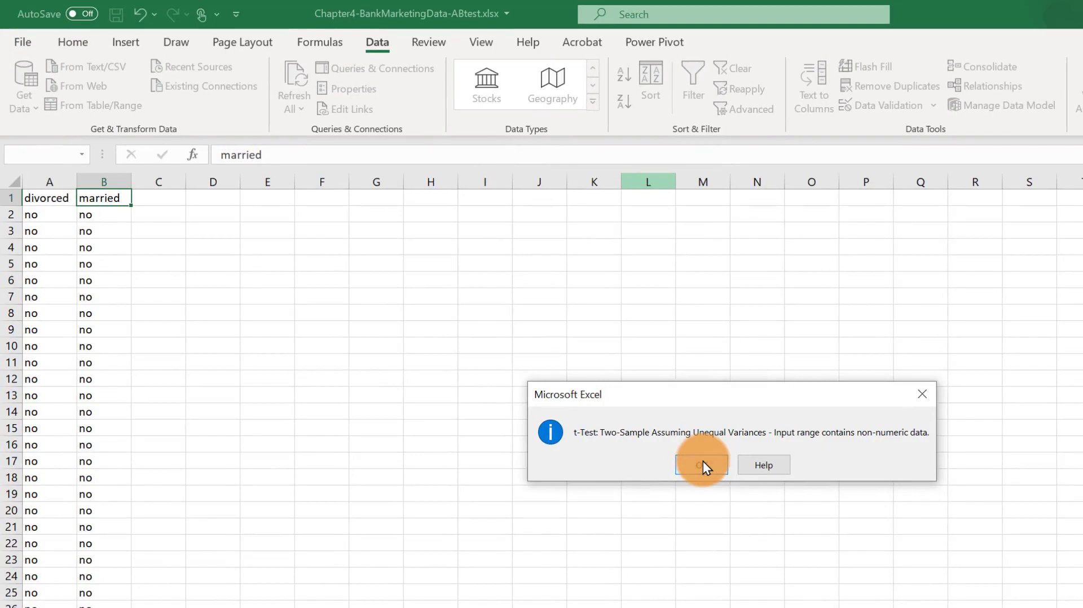
left_click(701, 464)
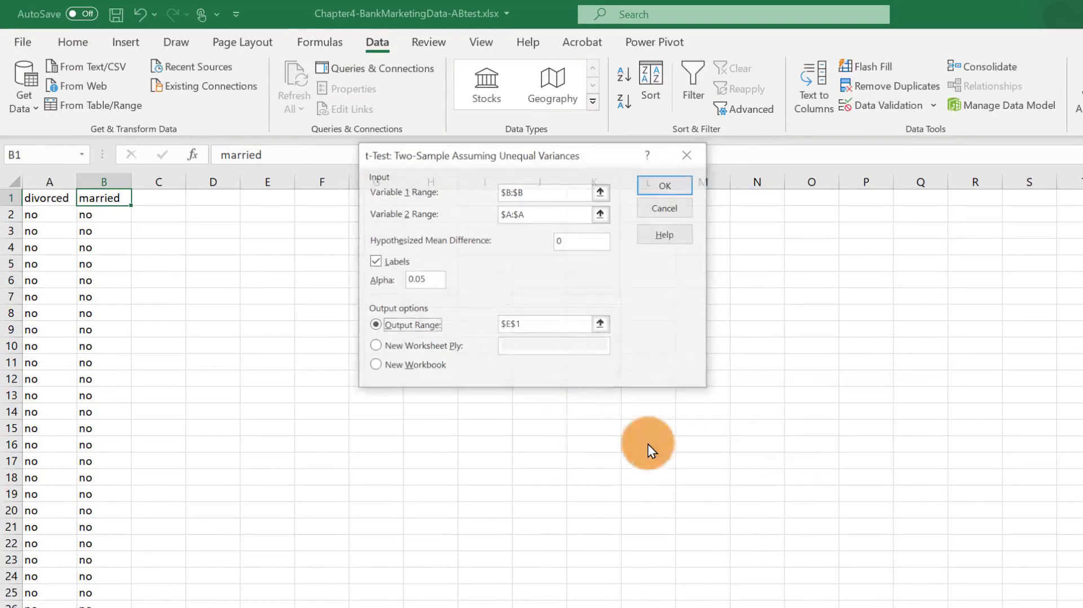
left_click(694, 153)
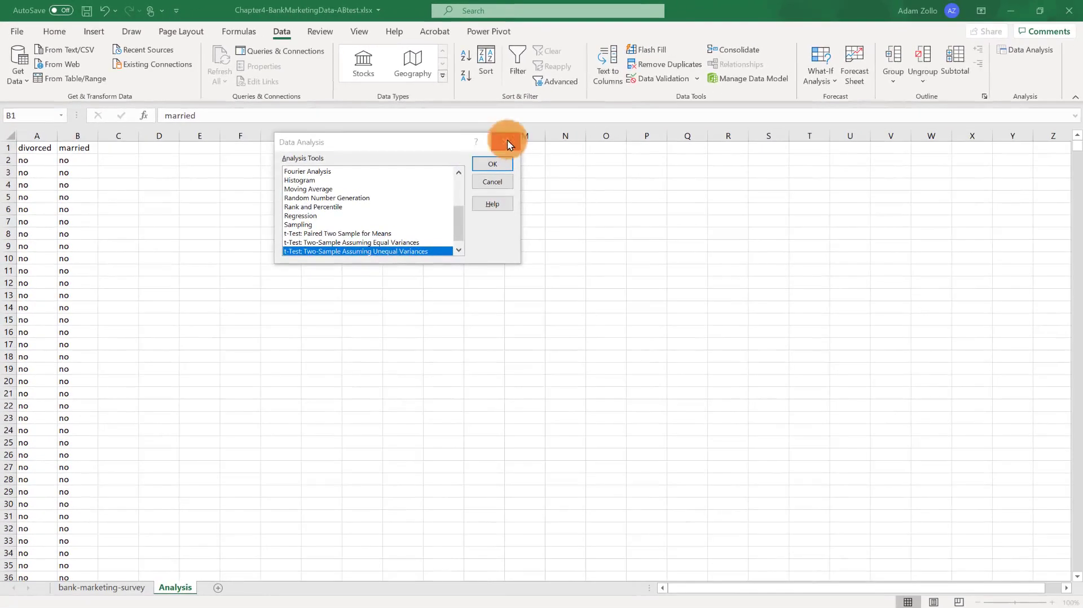
left_click(684, 188)
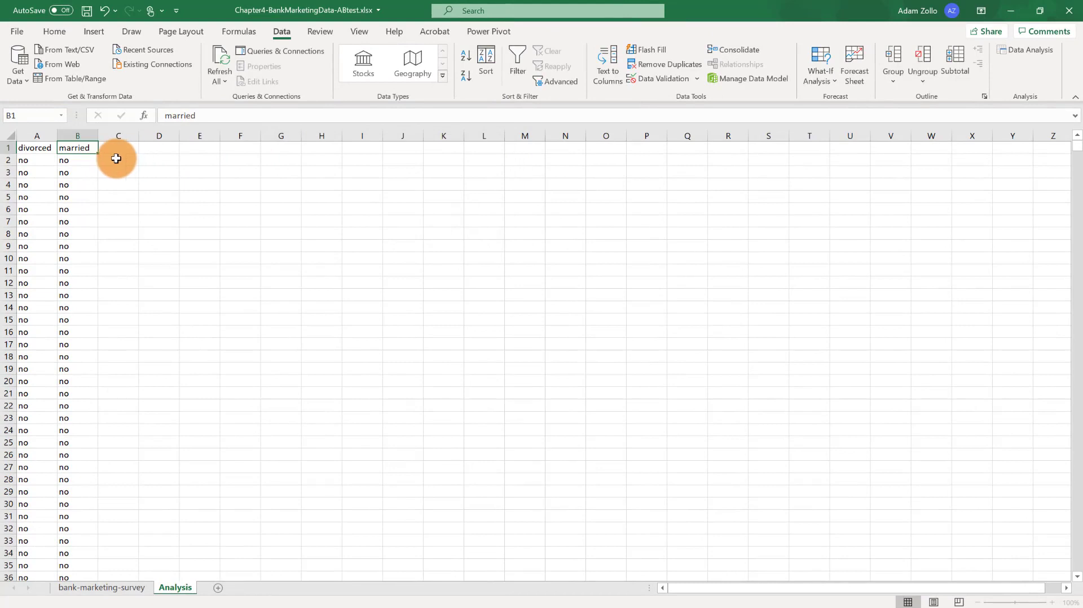
Replace every "no" with 0 in the divorced and married columns of the Analysis sheet.
left_click(87, 159)
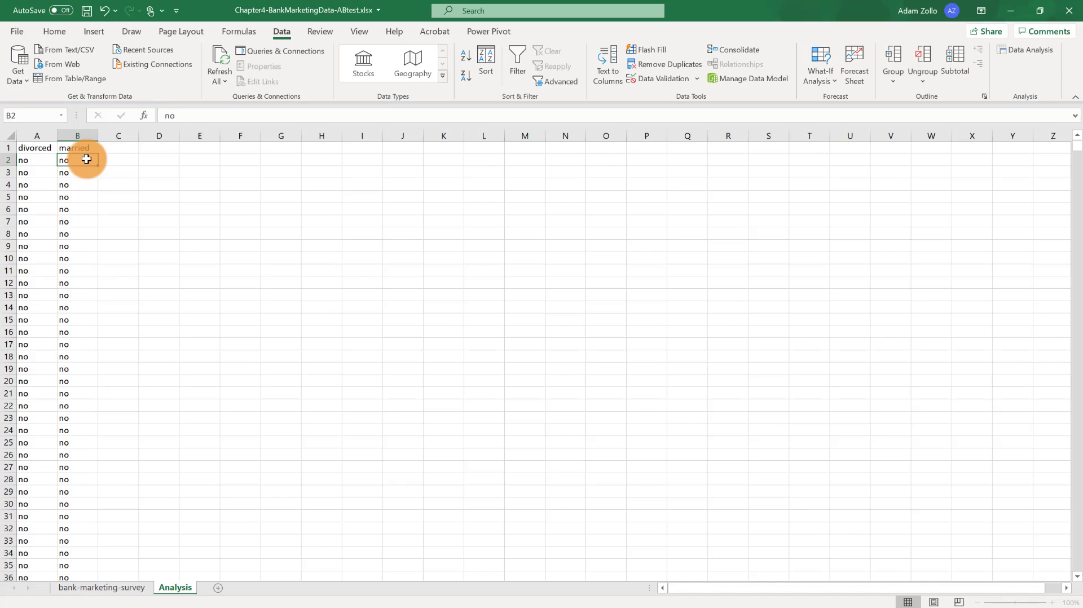
key("ctrl+f")
left_click(307, 189)
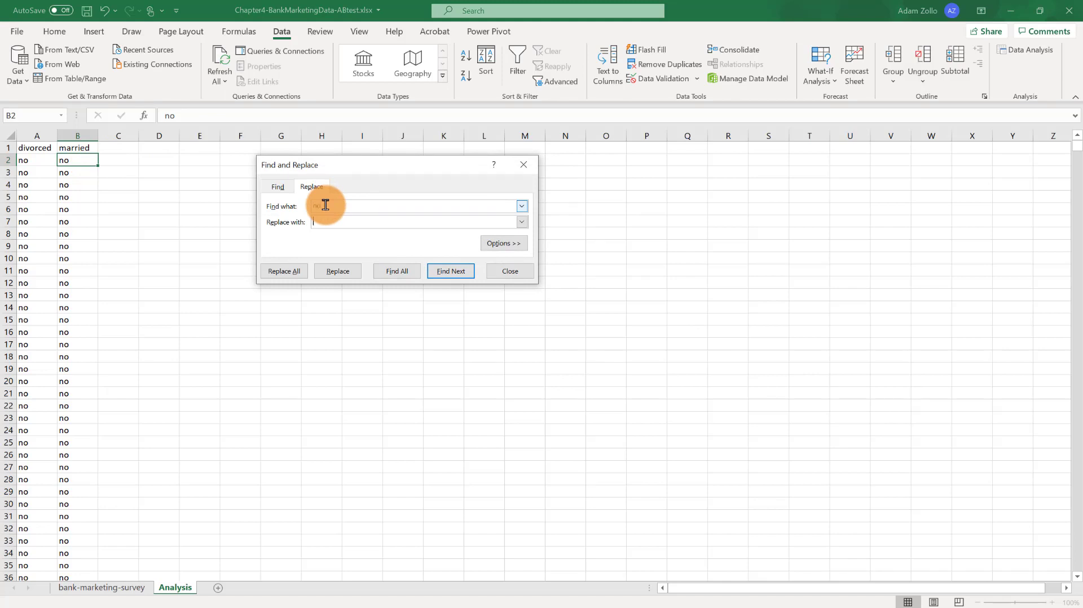
left_click(297, 275)
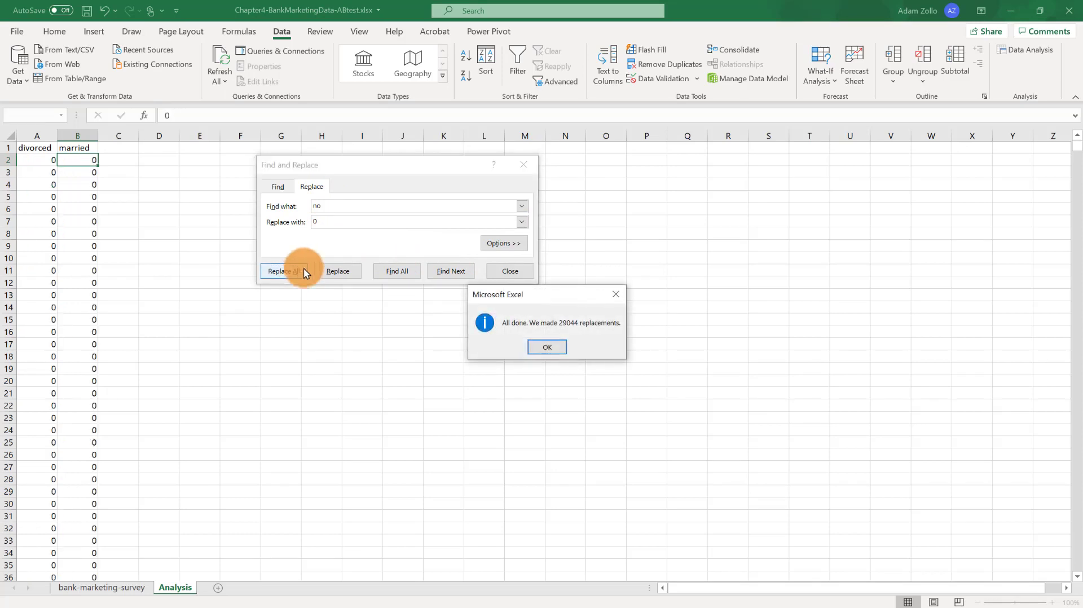
left_click(545, 347)
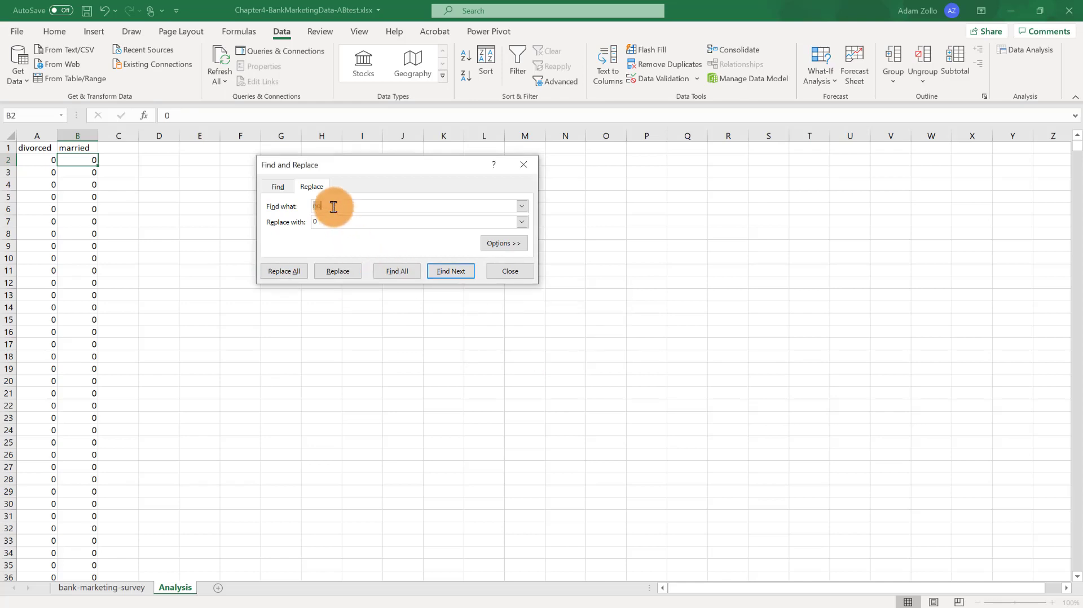
Replace every "yes" with 1 in the divorced and married columns and close the find-and-replace dialog.
type("yes")
key("Tab")
type("1")
left_click(288, 275)
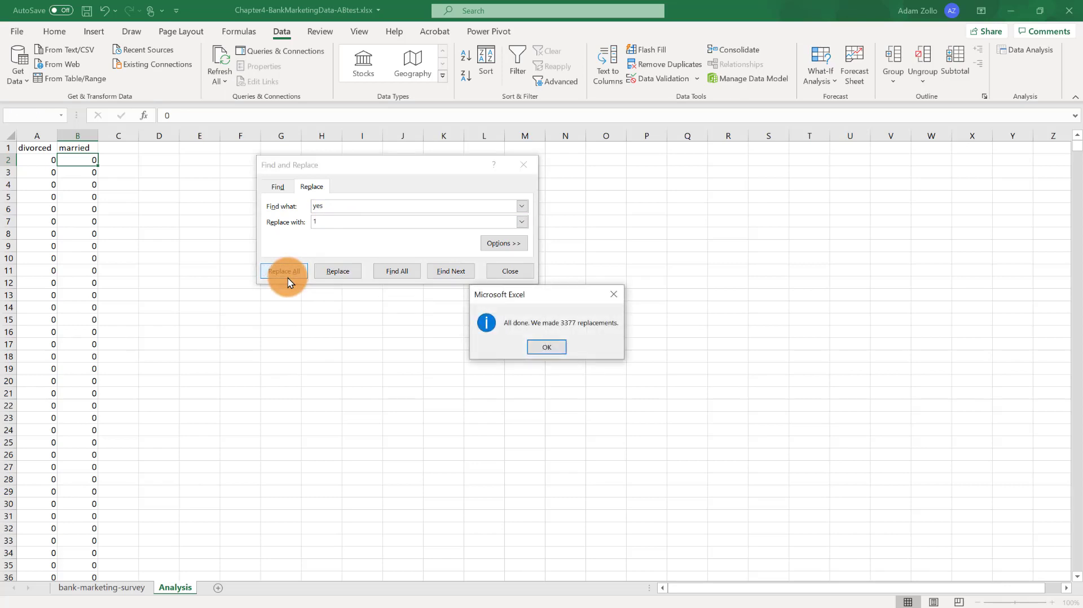
left_click(545, 346)
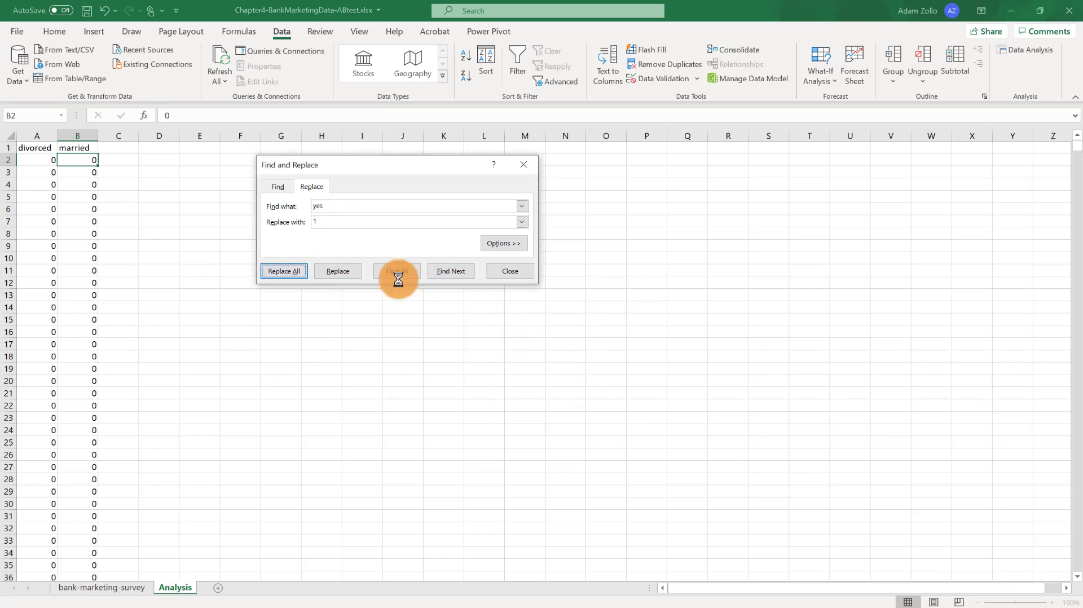
left_click(524, 165)
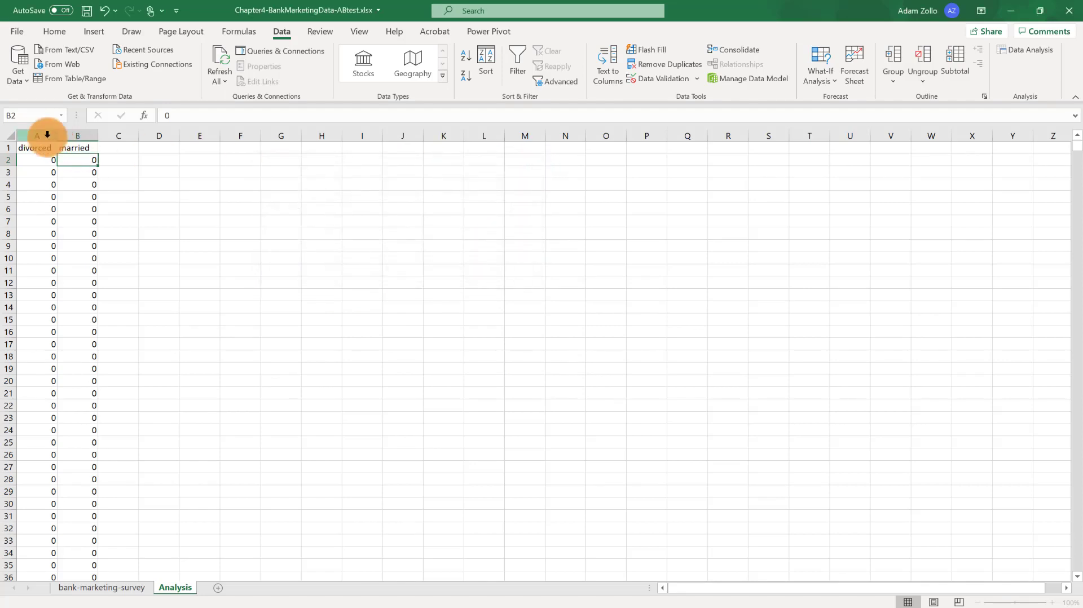
Run the unequal-variances t-test with column B as Variable 1, column A as Variable 2, labels, mean difference 0 and output at E1.
left_click(1025, 49)
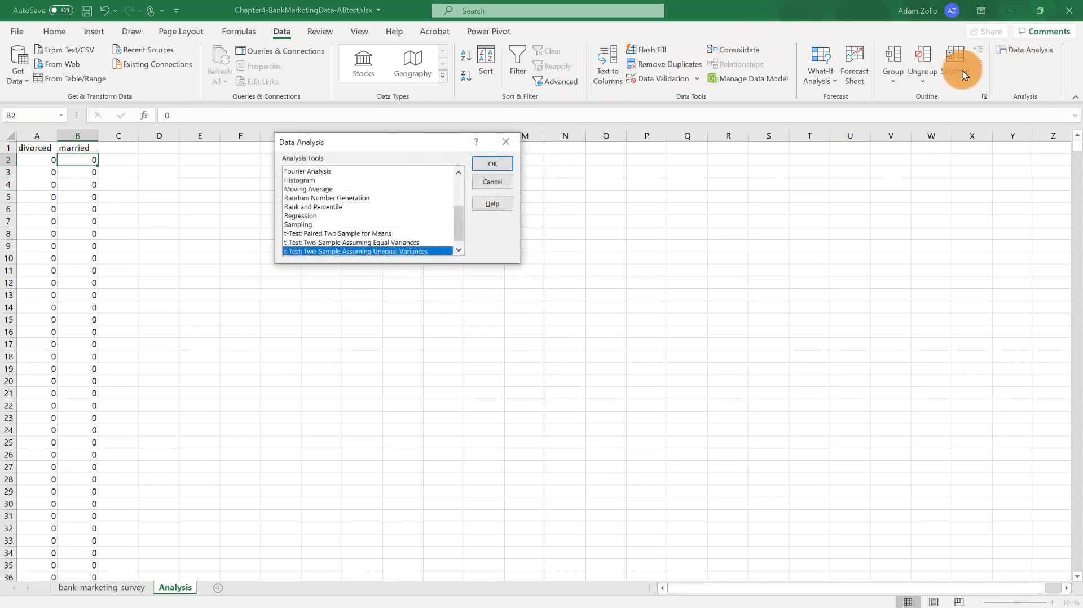
left_click(493, 164)
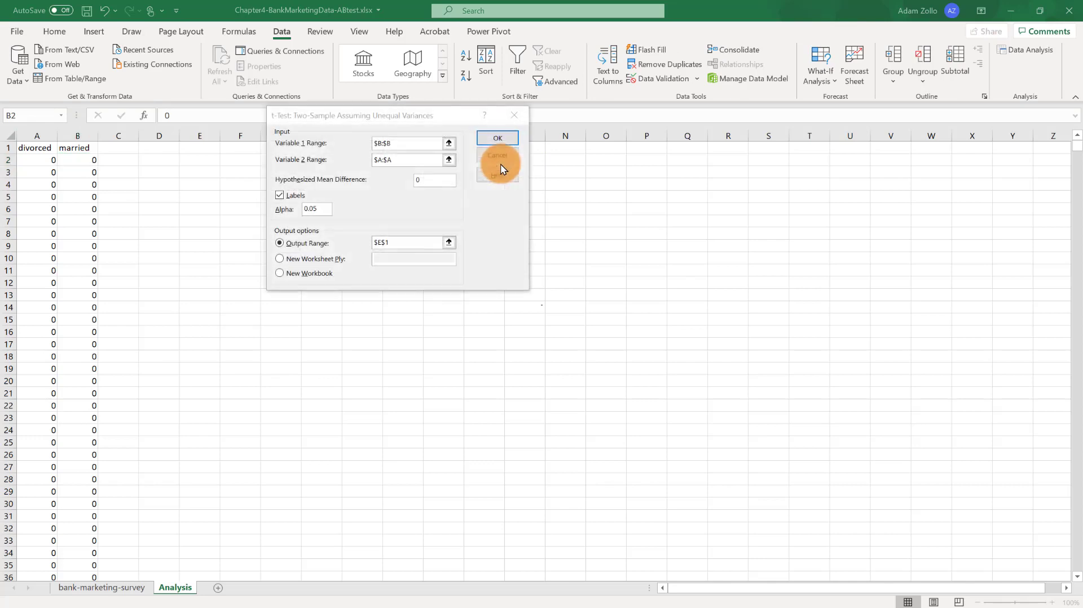
left_click(401, 241)
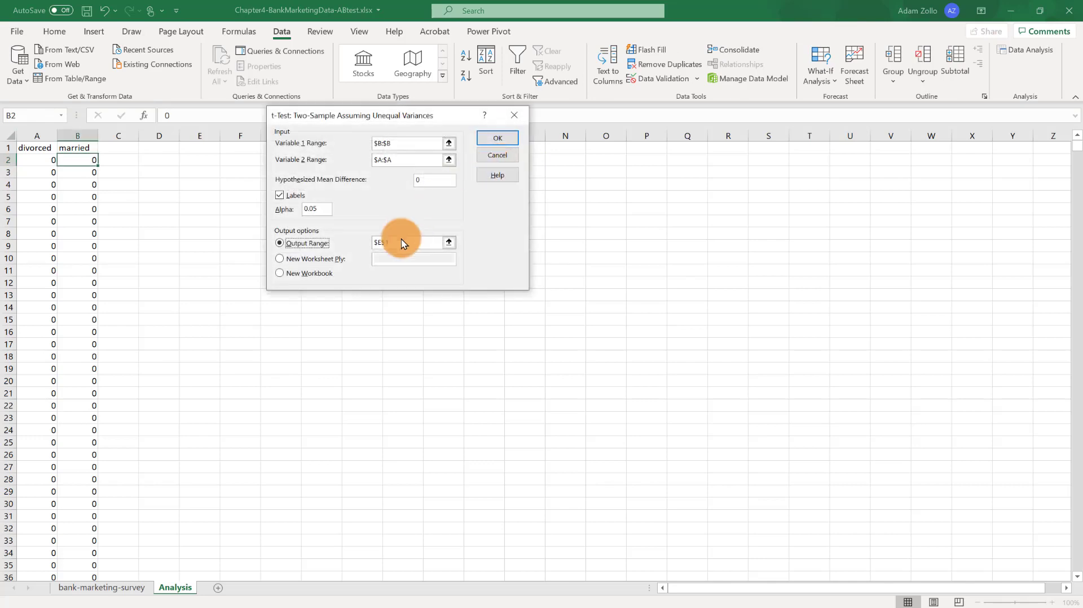
left_click(495, 137)
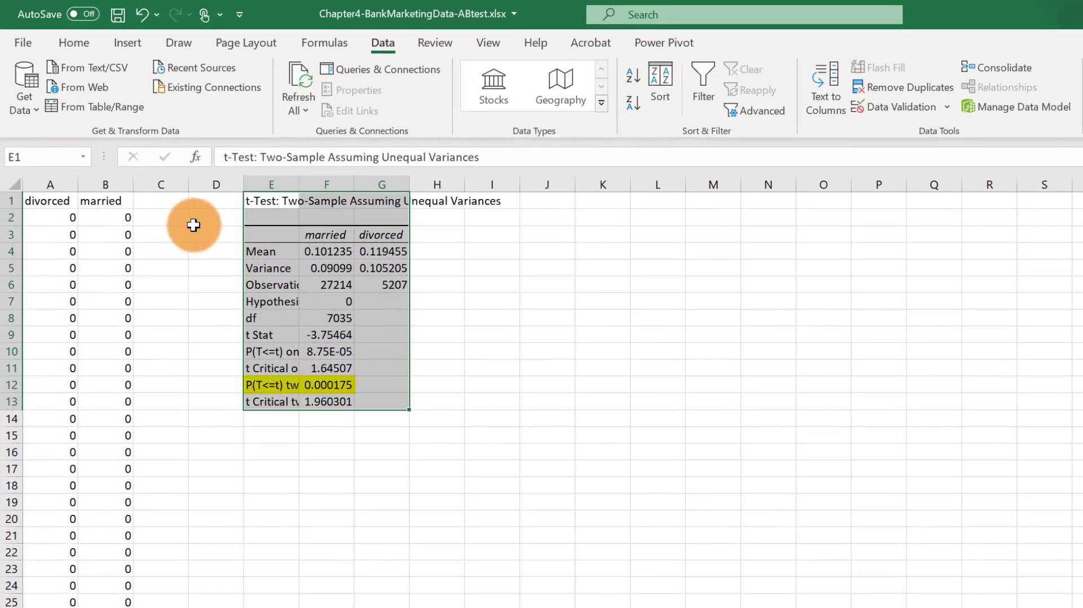
Replace every 0 with 52 on the Analysis sheet.
left_click(143, 165)
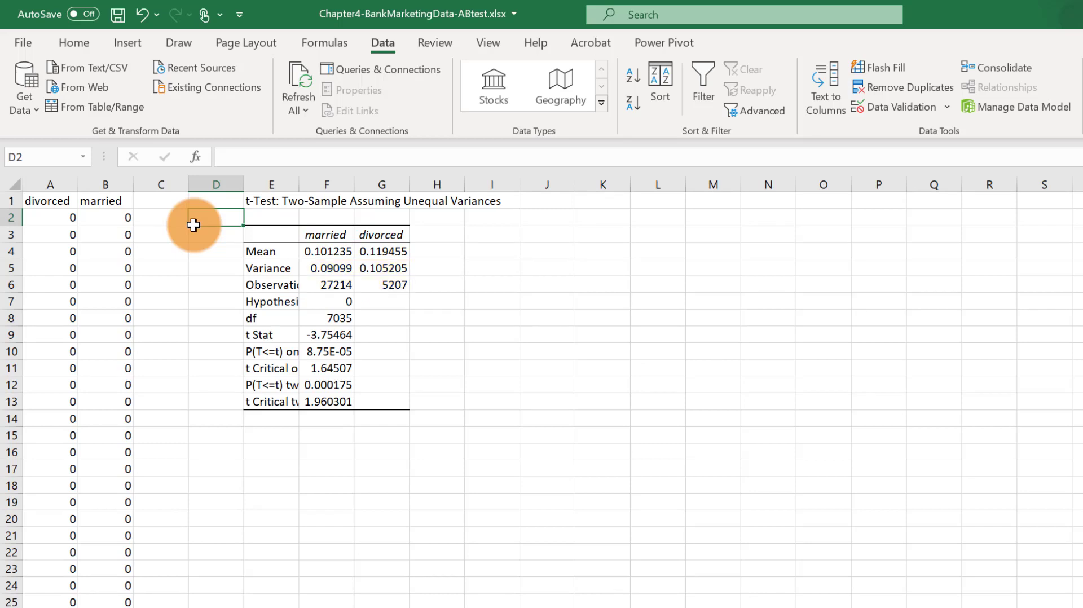
key("ctrl+f")
left_click(417, 273)
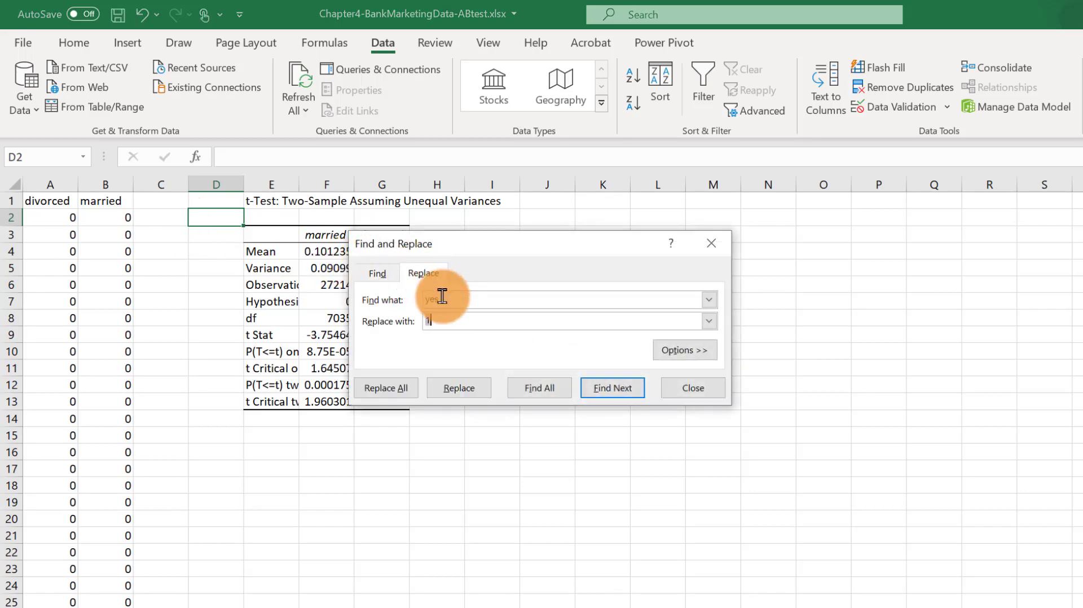
left_click(443, 299)
left_click(447, 316)
type("1")
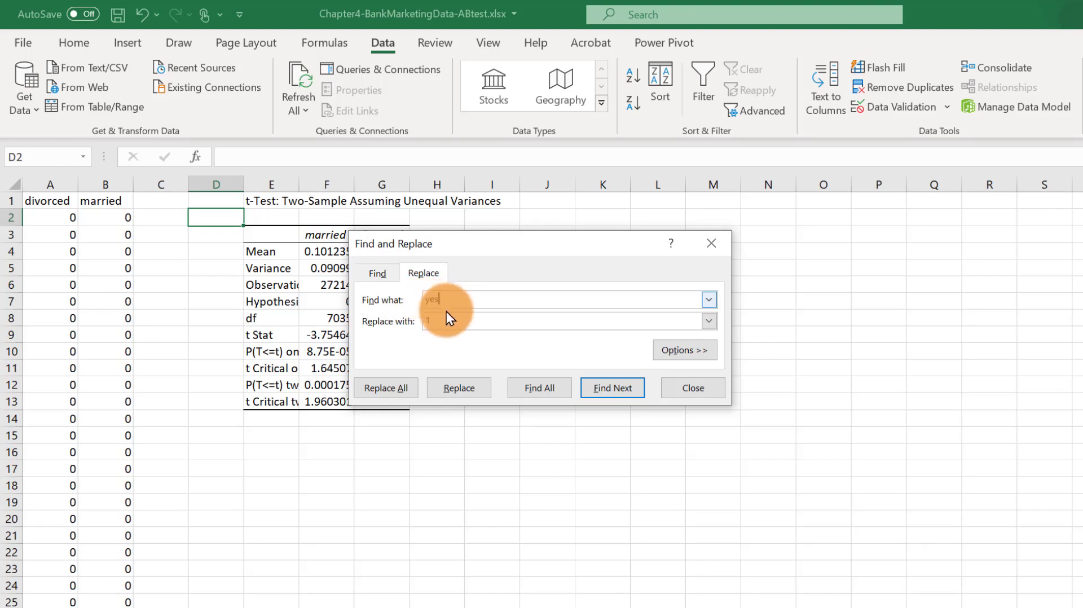
double_click(445, 302)
type("0")
left_click(445, 317)
double_click(445, 317)
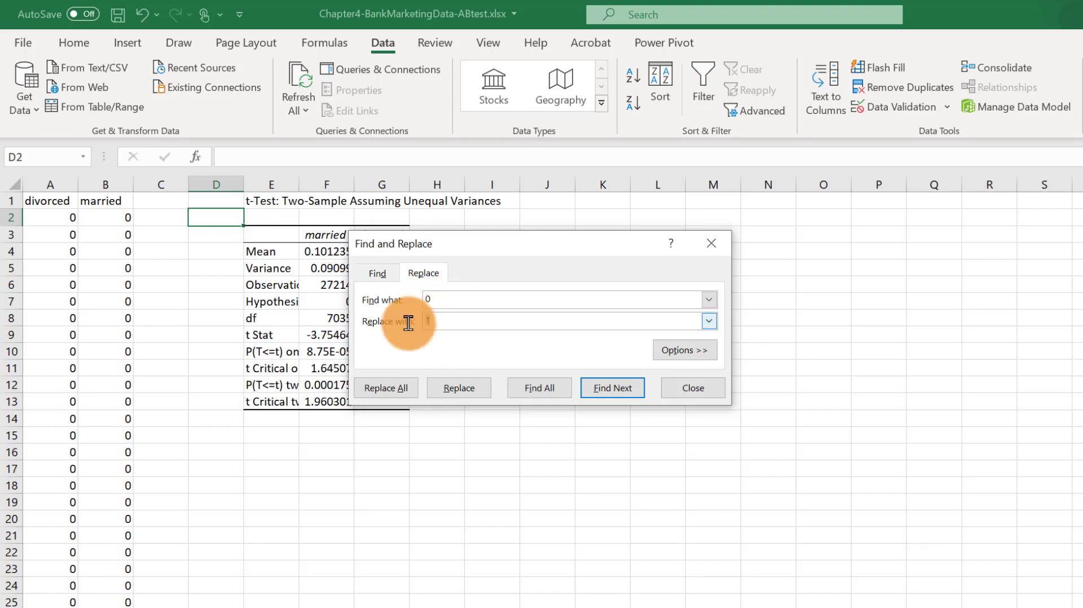
type("52")
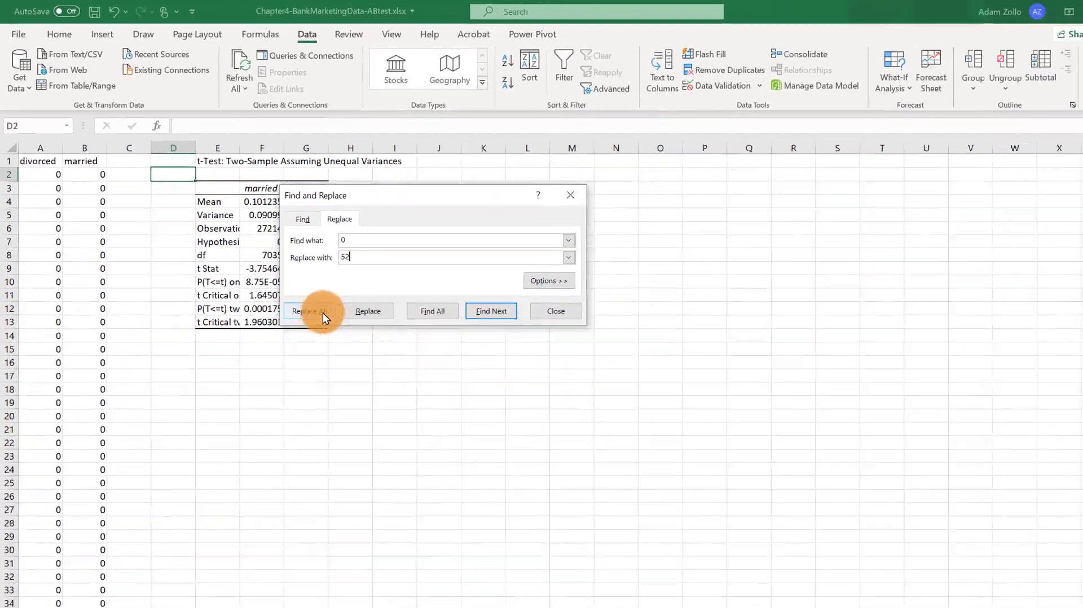
left_click(394, 385)
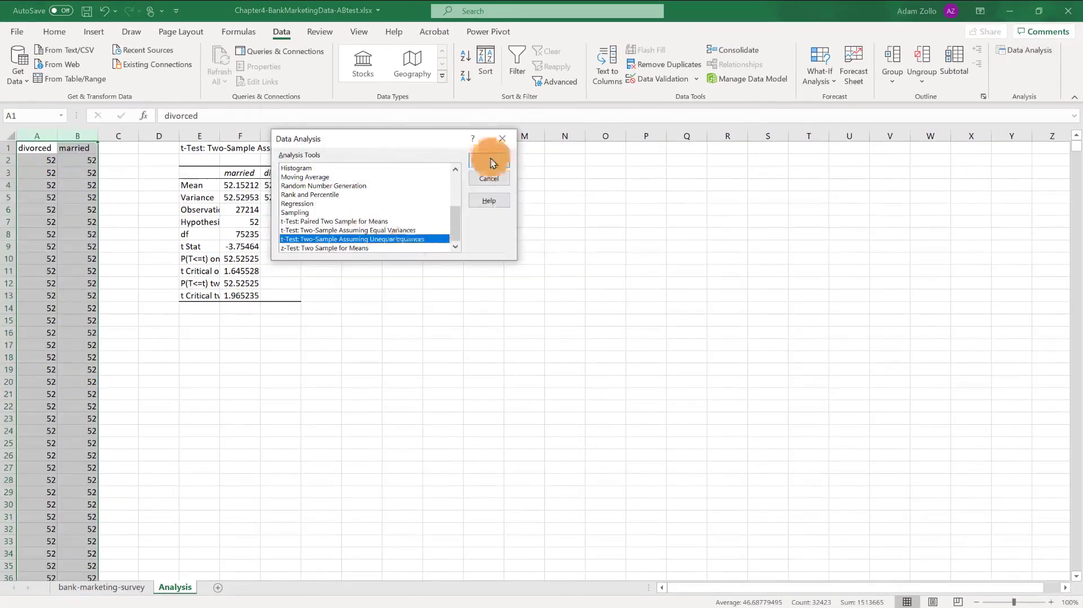
Rerun the unequal-variances t-test with column A as Variable 1 and column B as Variable 2, overwriting E1, and select the two-tail p-value.
left_click(490, 163)
left_click(77, 134)
left_click(276, 240)
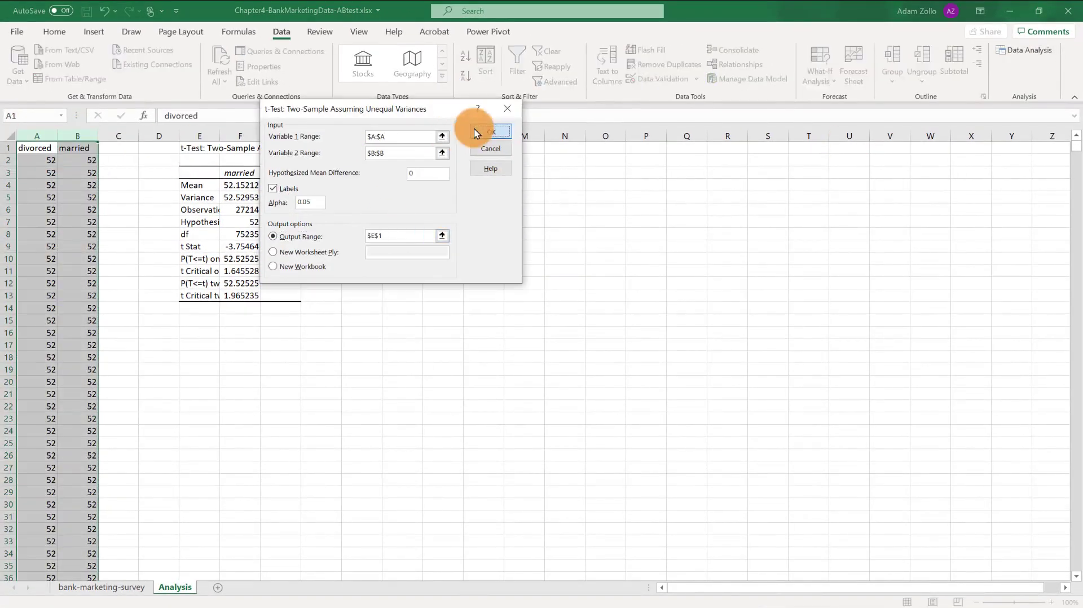
left_click(494, 134)
left_click(508, 348)
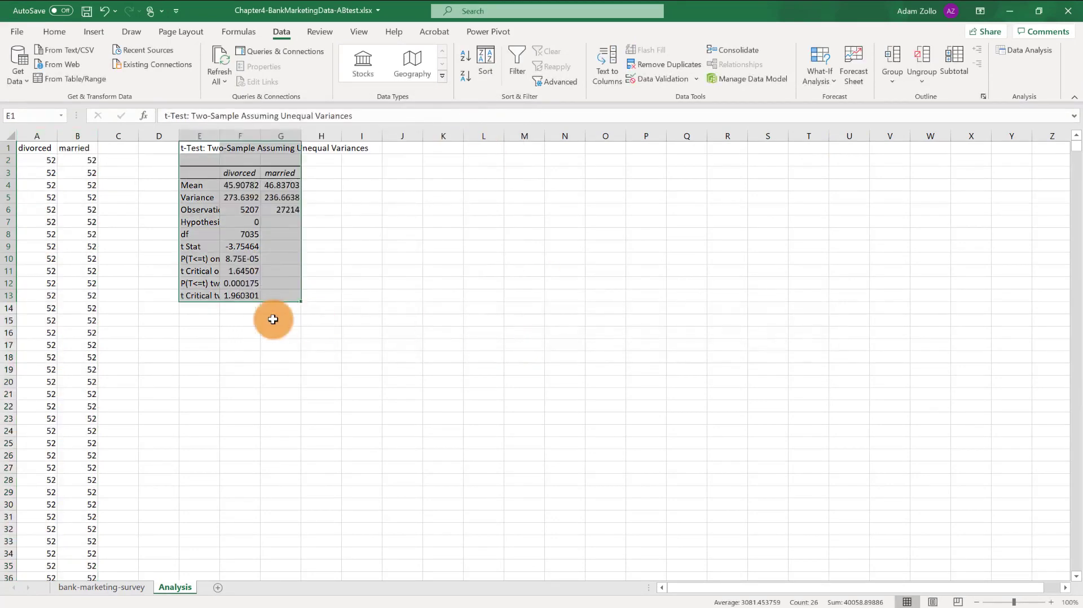
left_click(243, 284)
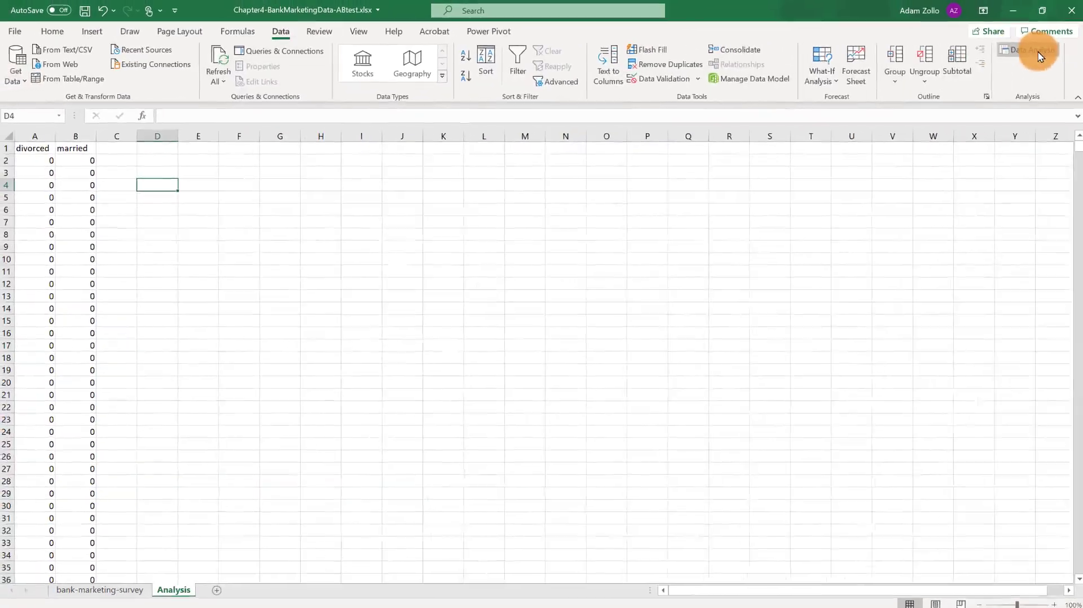
Start a t-Test: Two-Sample Assuming Equal Variances with A1:A5000 of the divorced column as the Variable 1 range.
left_click(1036, 51)
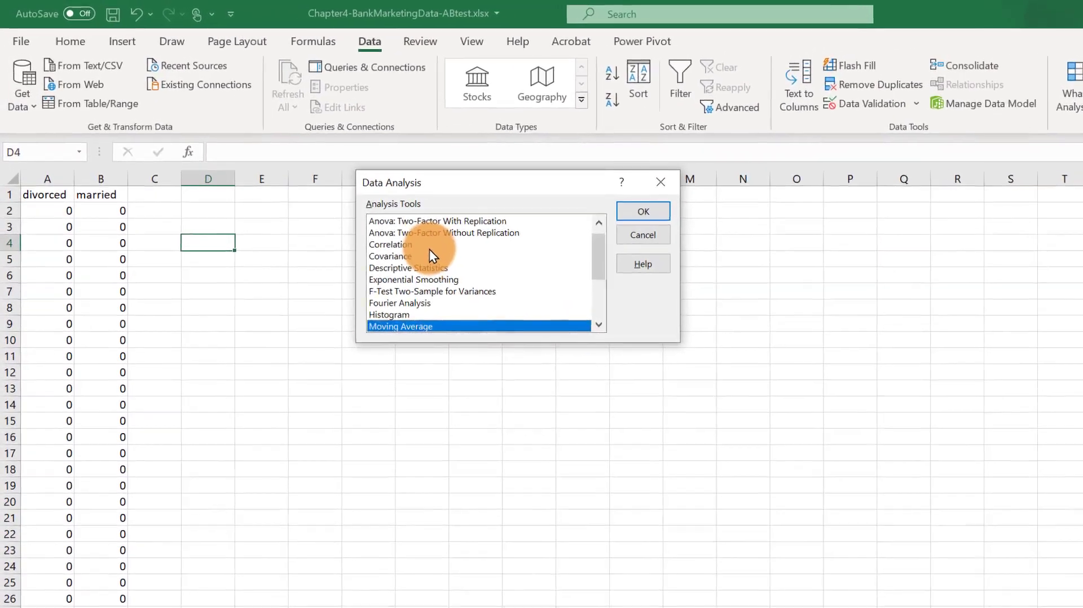
scroll(428, 249, "down", 3)
left_click(468, 302)
left_click(660, 213)
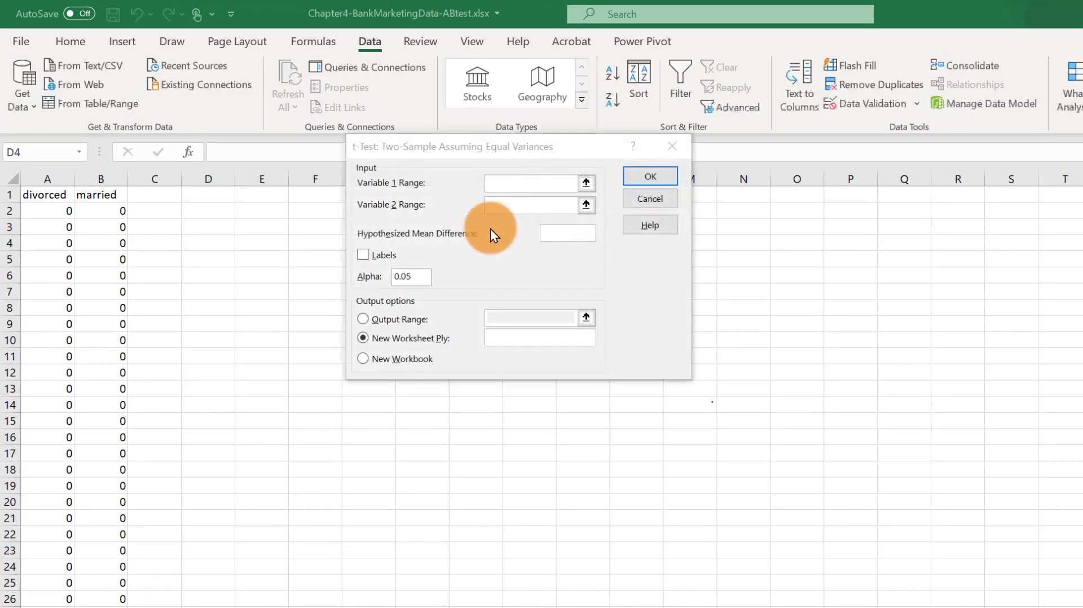
left_click(522, 182)
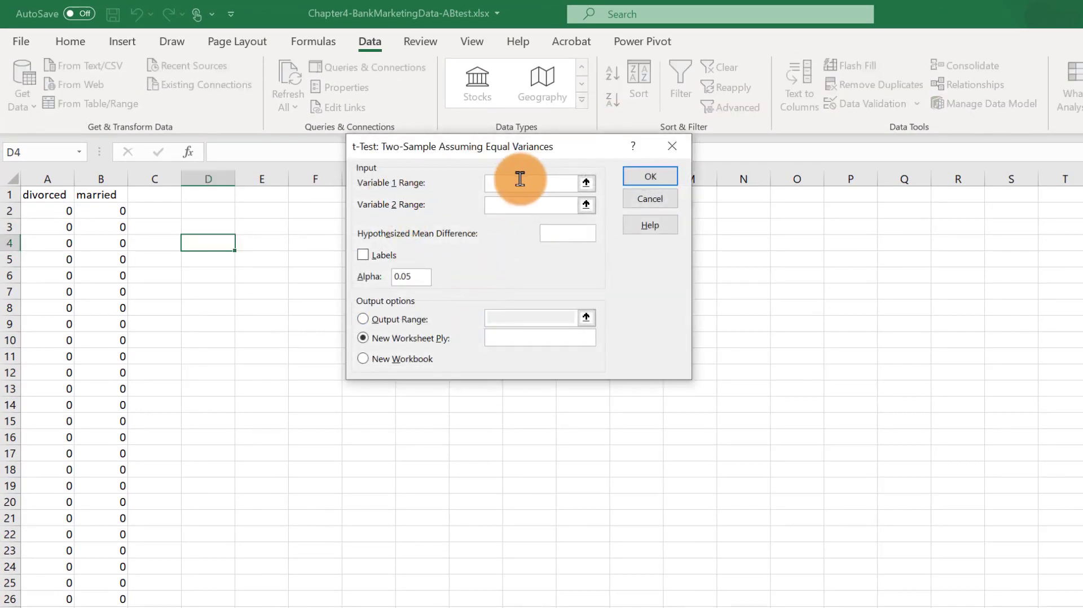
left_click(50, 176)
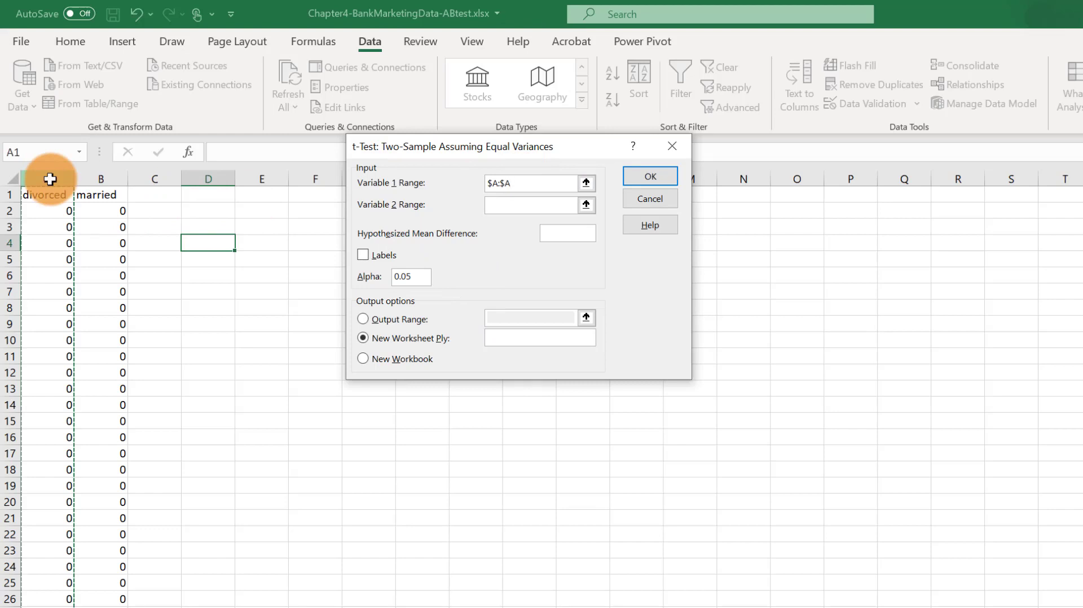
left_click_drag(48, 195, 49, 243)
left_click(499, 198)
left_click(559, 183)
key("BackSpace")
type("5000")
Set the Variable 2 range to B1:B5000 in the married column.
left_click(564, 205)
left_click(102, 194)
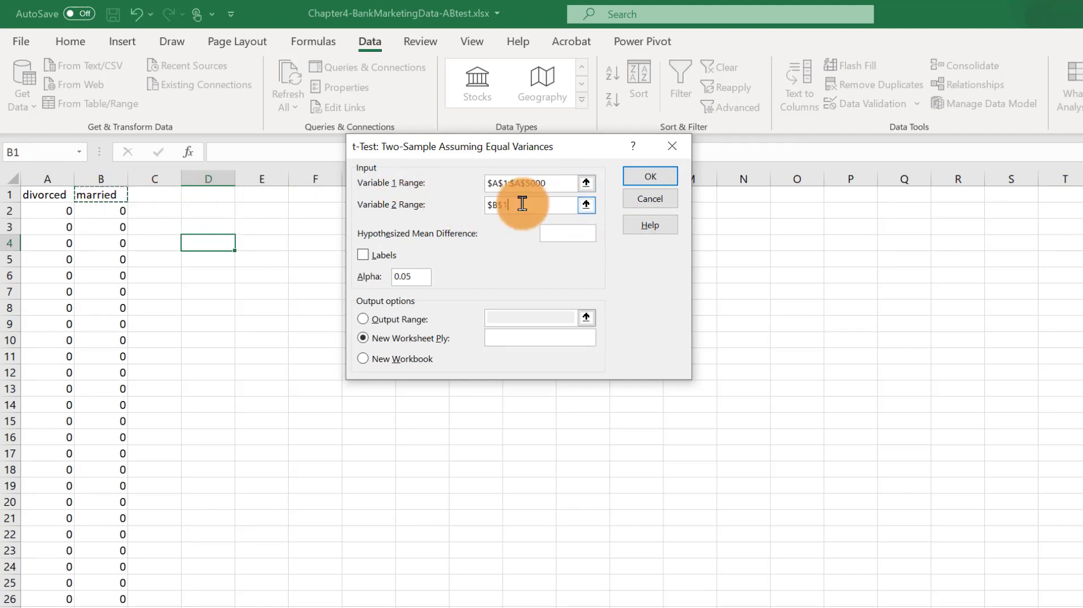
left_click(542, 204)
type(":$B$5000")
Run the equal-variances t-test with a hypothesized mean difference of 0, labels included and output at E1.
left_click(543, 232)
type("0")
left_click(410, 316)
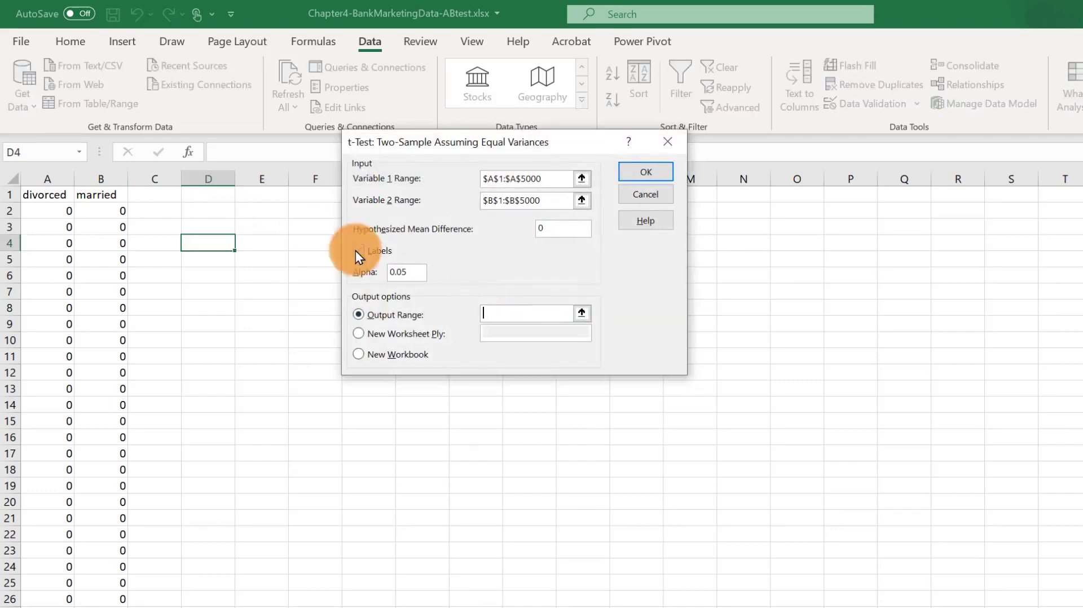
left_click(268, 195)
left_click(637, 175)
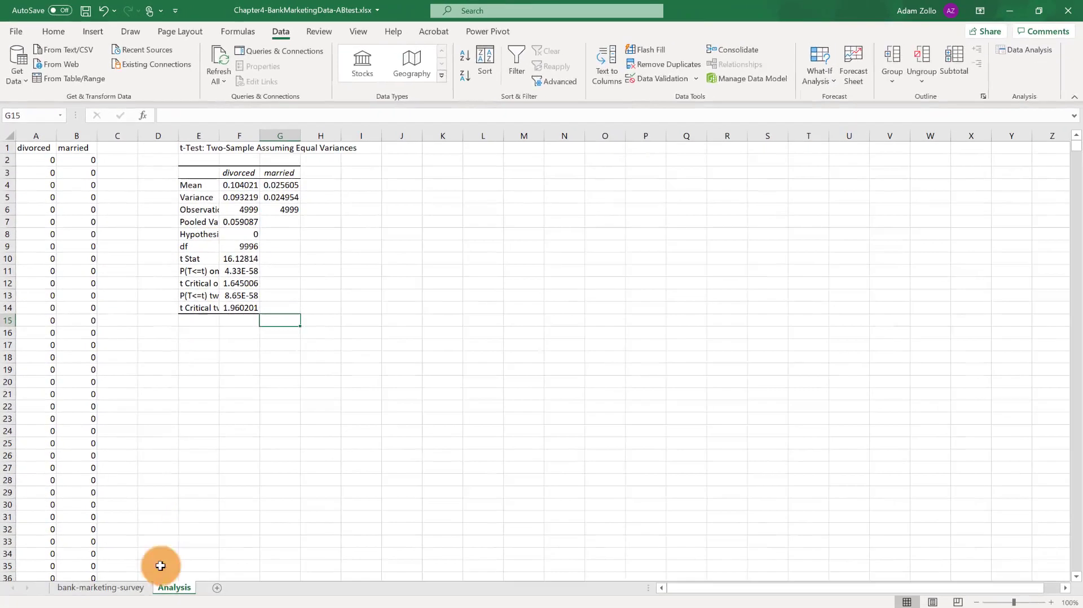
Filter the marital column of the bank-marketing-survey sheet to show only divorced customers.
left_click(94, 588)
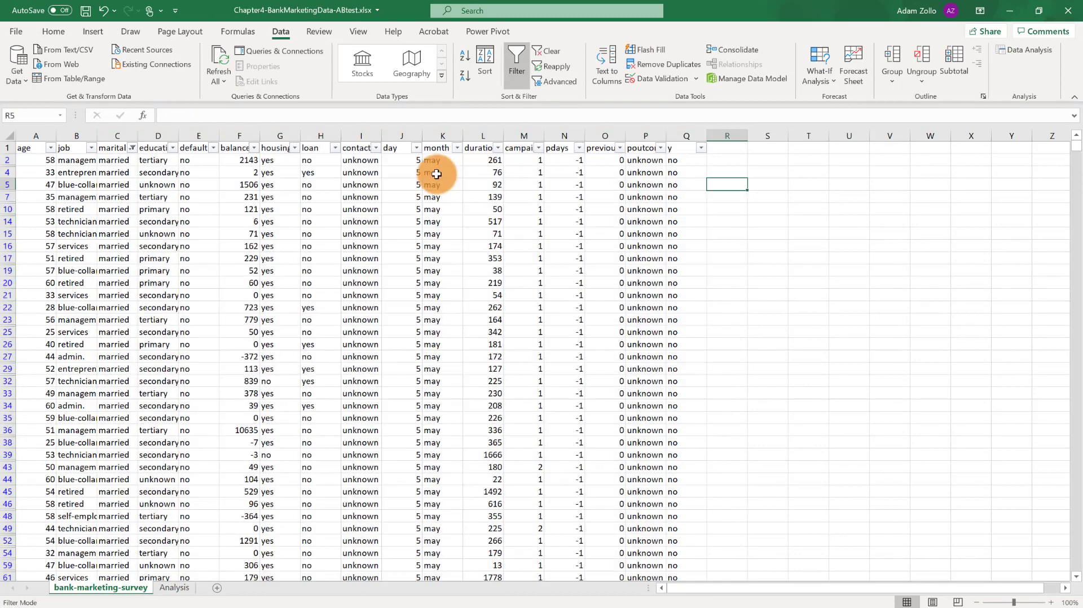
left_click_drag(402, 160, 450, 231)
left_click(450, 231)
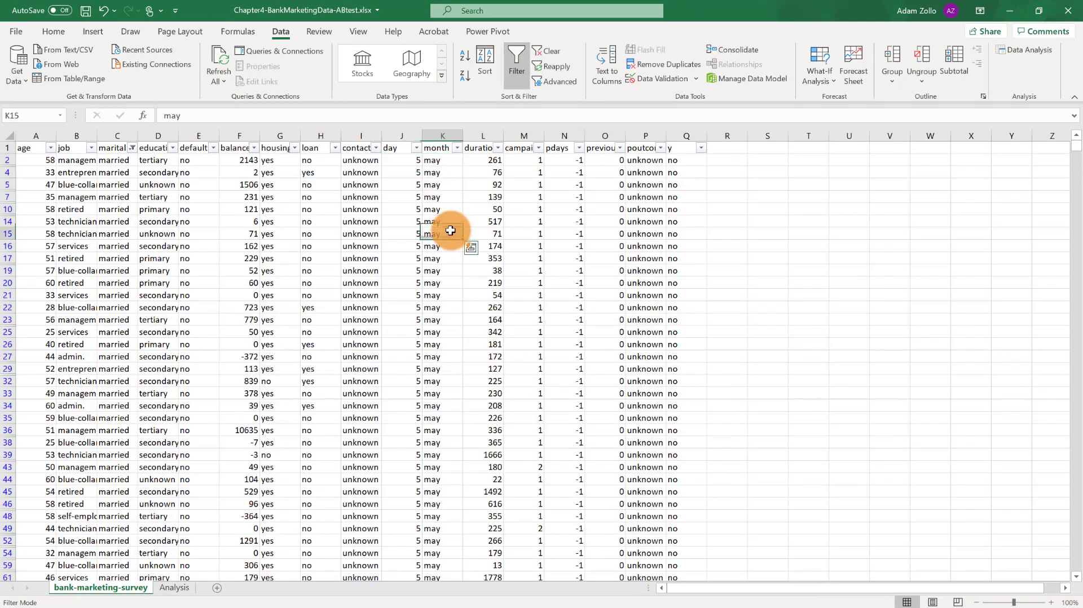
left_click(132, 148)
left_click(31, 311)
left_click(31, 323)
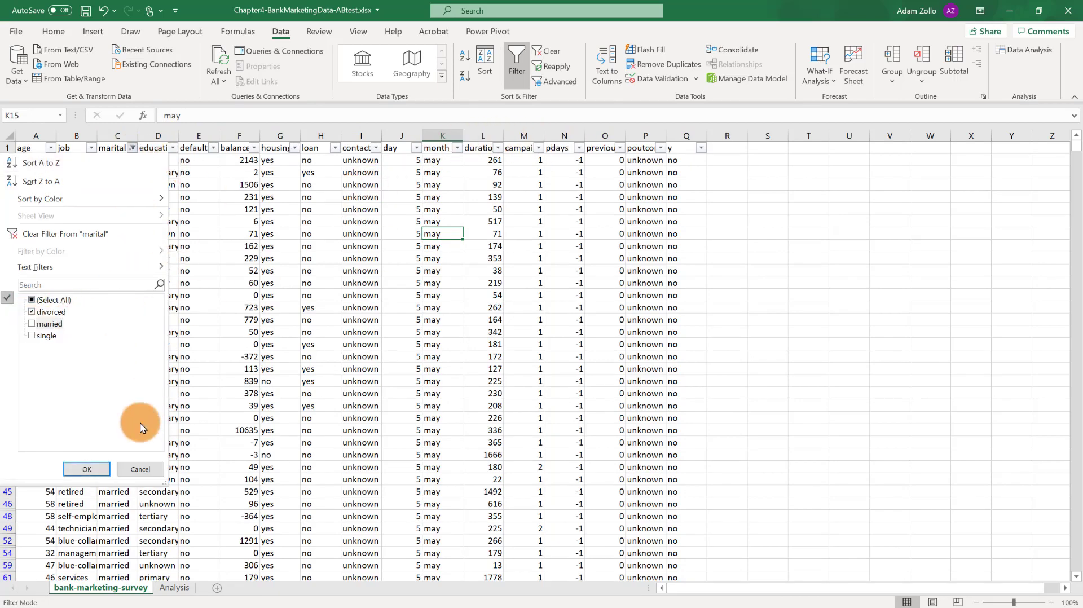
left_click(91, 467)
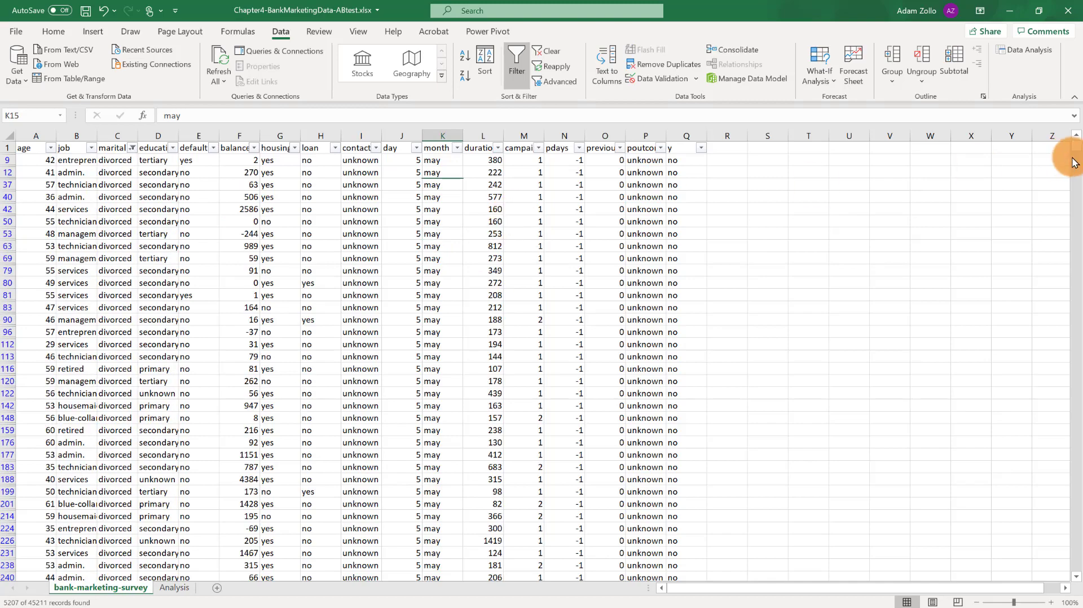
Examine how the yes/no responses are distributed near the end of the divorced records and return to the first rows.
left_click_drag(1075, 146, 1051, 571)
scroll(654, 523, "down", 1)
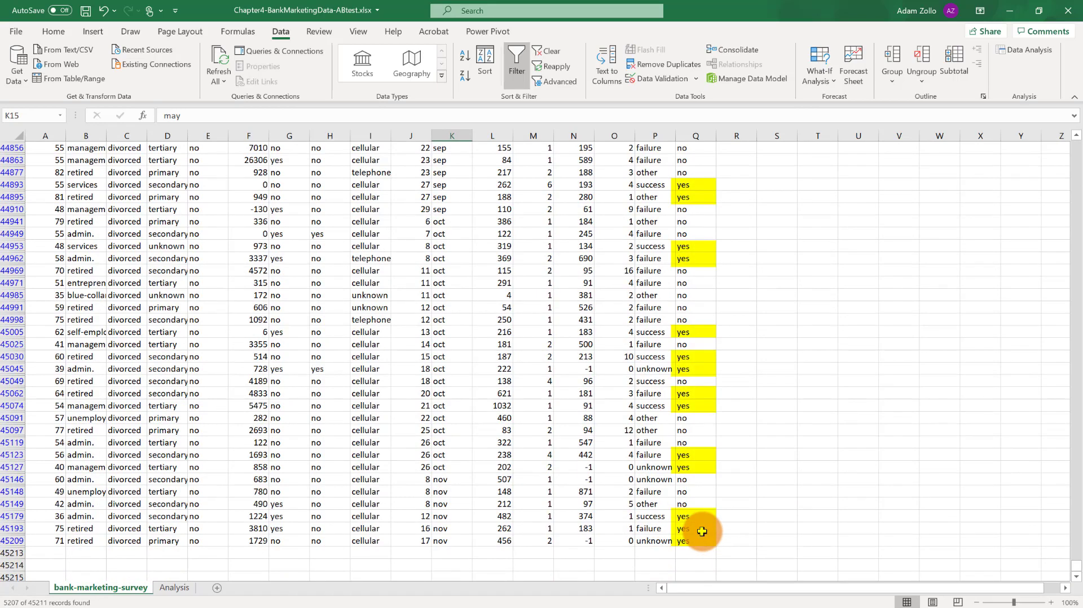
left_click_drag(702, 531, 708, 224)
left_click(709, 226)
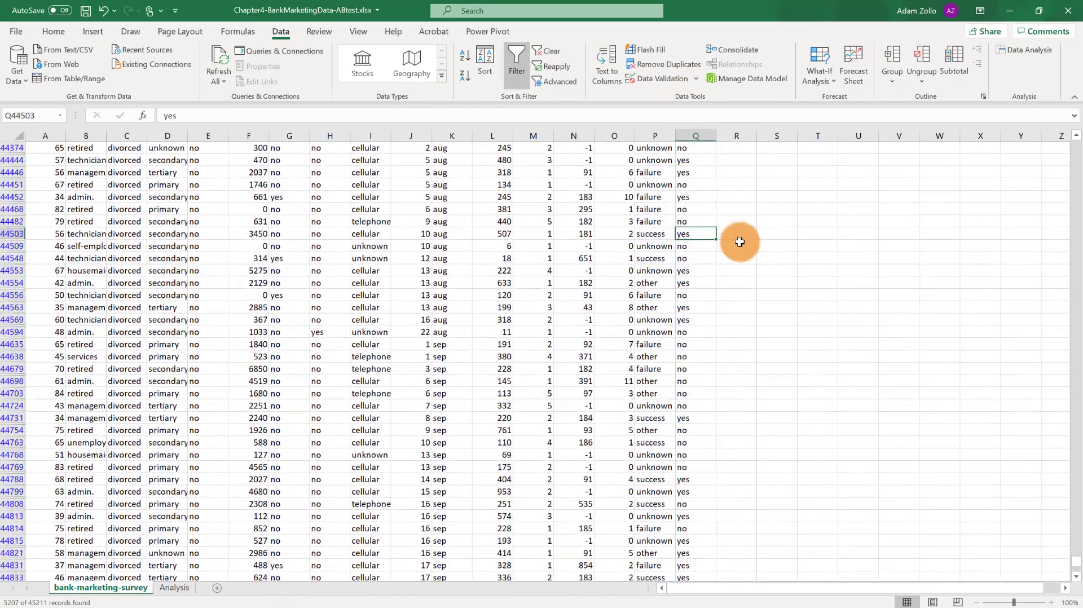
scroll(751, 286, "up", 3)
scroll(751, 286, "up", 2)
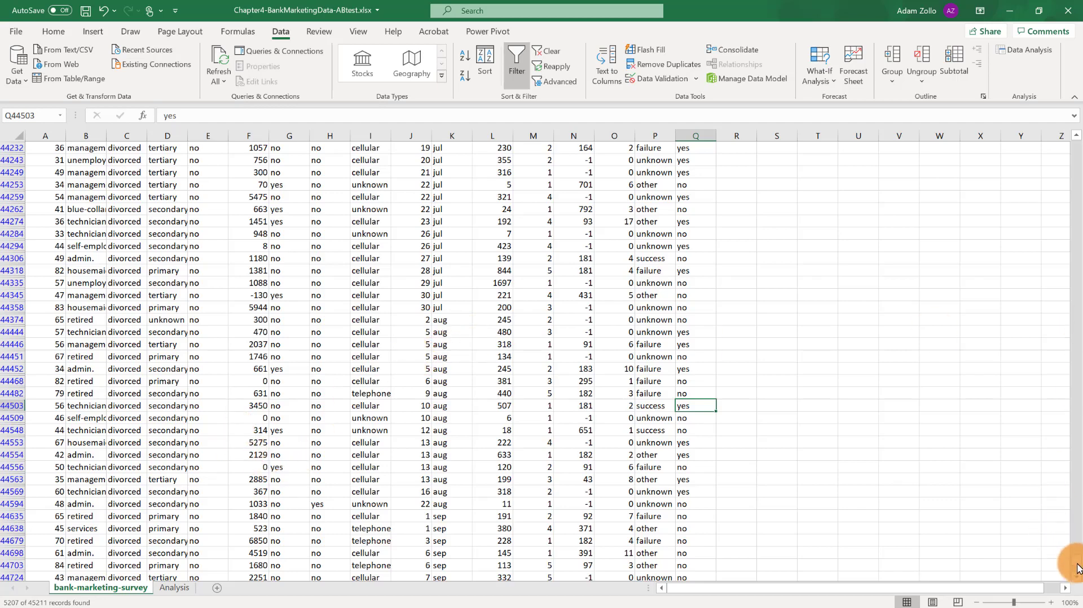
left_click_drag(1075, 560, 1076, 139)
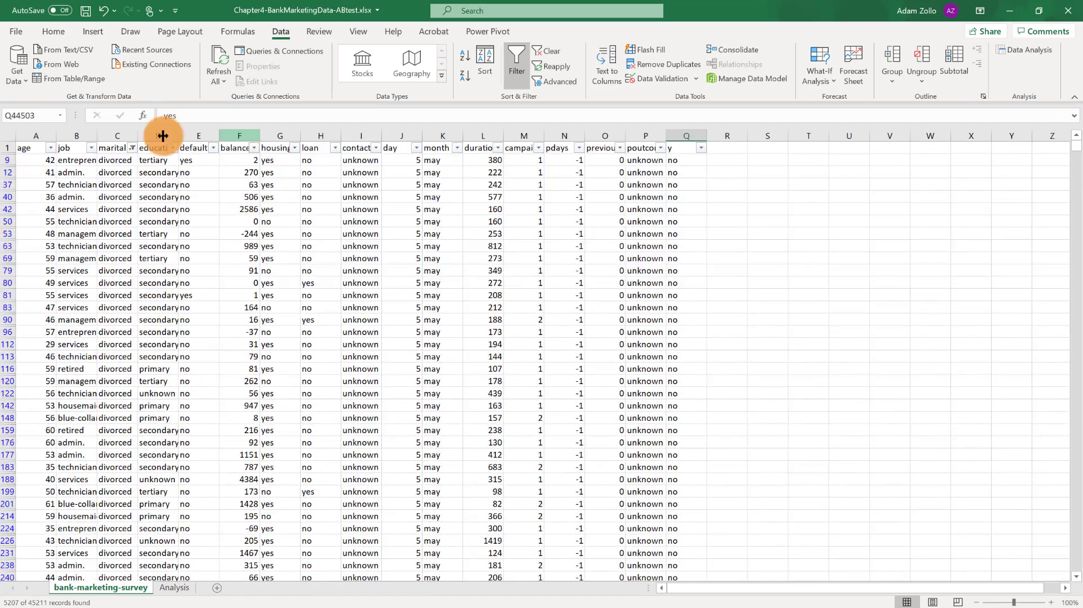
Switch the marital column filter from divorced to married customers only.
left_click(132, 147)
left_click(32, 324)
left_click(31, 311)
left_click(85, 469)
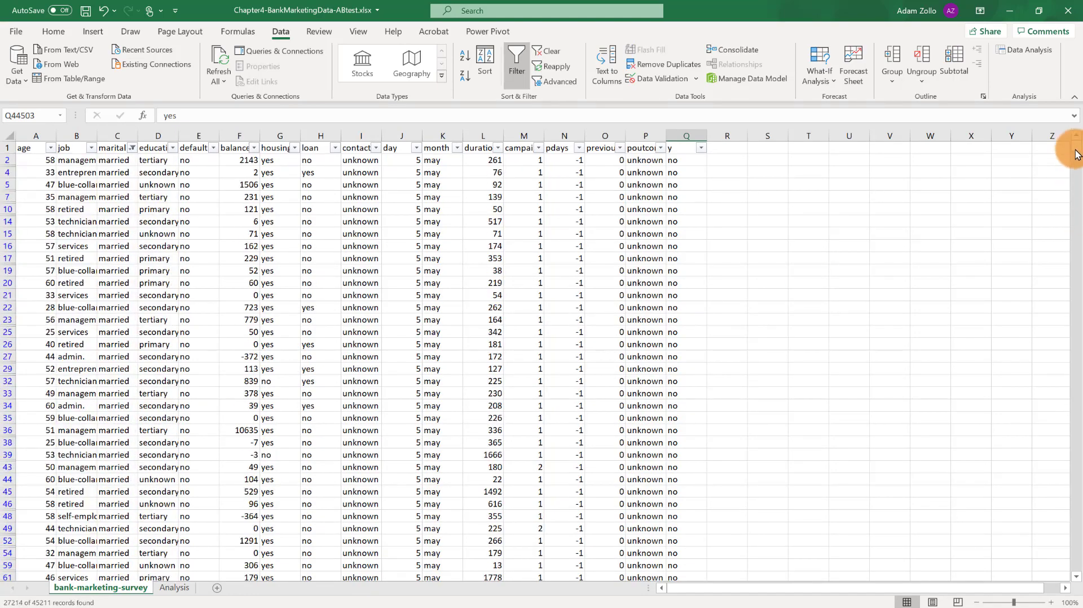
Examine how the yes/no responses are distributed near the end of the married records and return to the first rows.
left_click_drag(1071, 147, 1041, 553)
scroll(718, 471, "down", 3)
left_click_drag(694, 197, 716, 482)
scroll(717, 481, "down", 8)
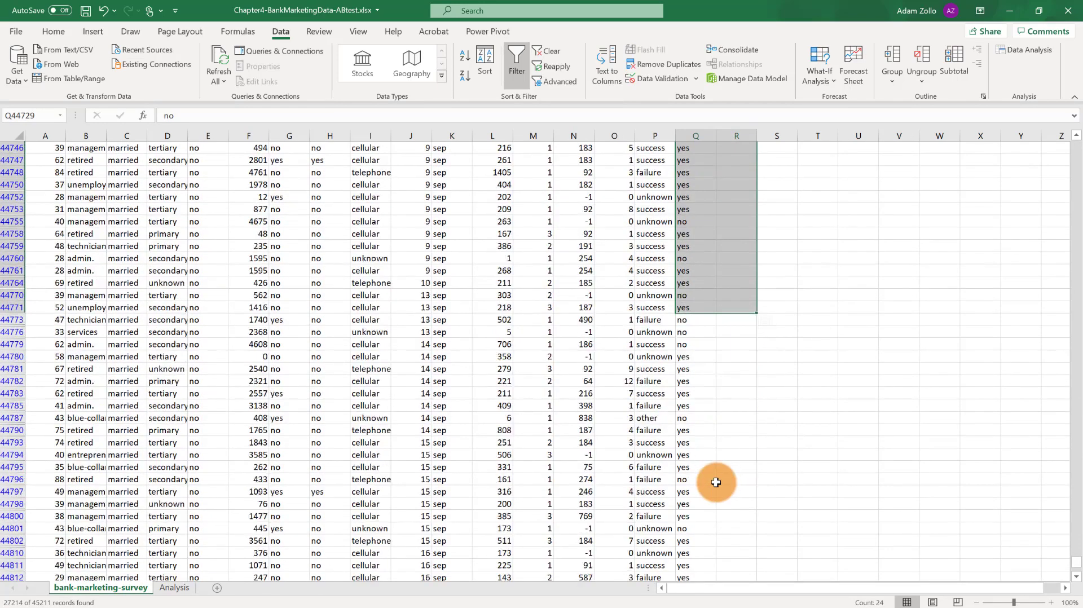
left_click(714, 479)
left_click(985, 540)
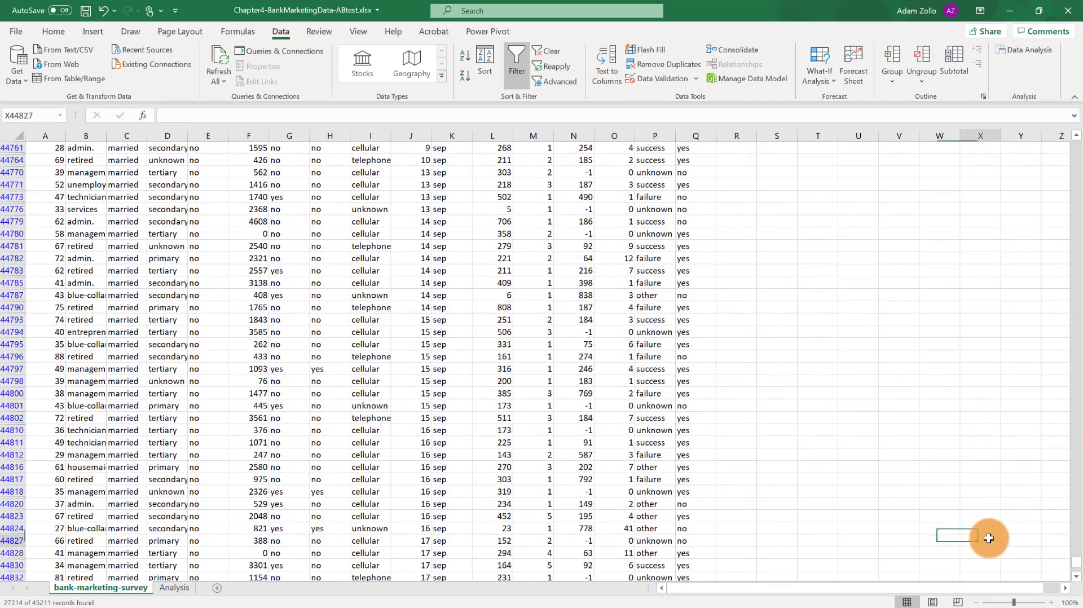
left_click_drag(1079, 555, 1075, 150)
Add a RandSort header in R1 beside the y column and remove the filter from the data.
left_click(724, 170)
left_click(722, 149)
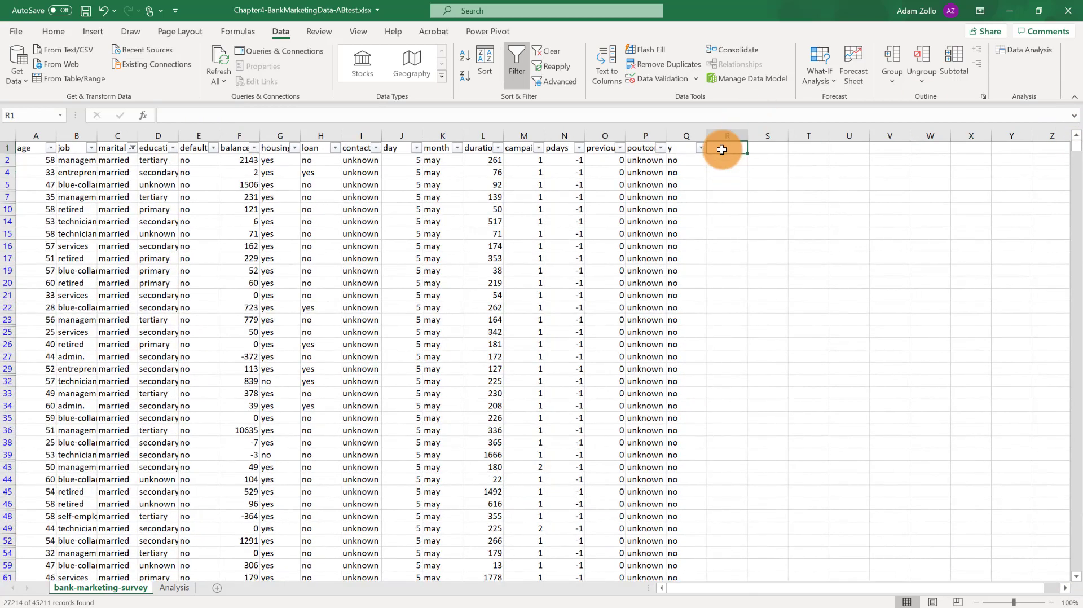
type("RandSort")
key("Return")
key("ctrl+shift+l")
Enter =RAND() in R2 and fill it down the RandSort column for all records.
type("=rand()")
key("Return")
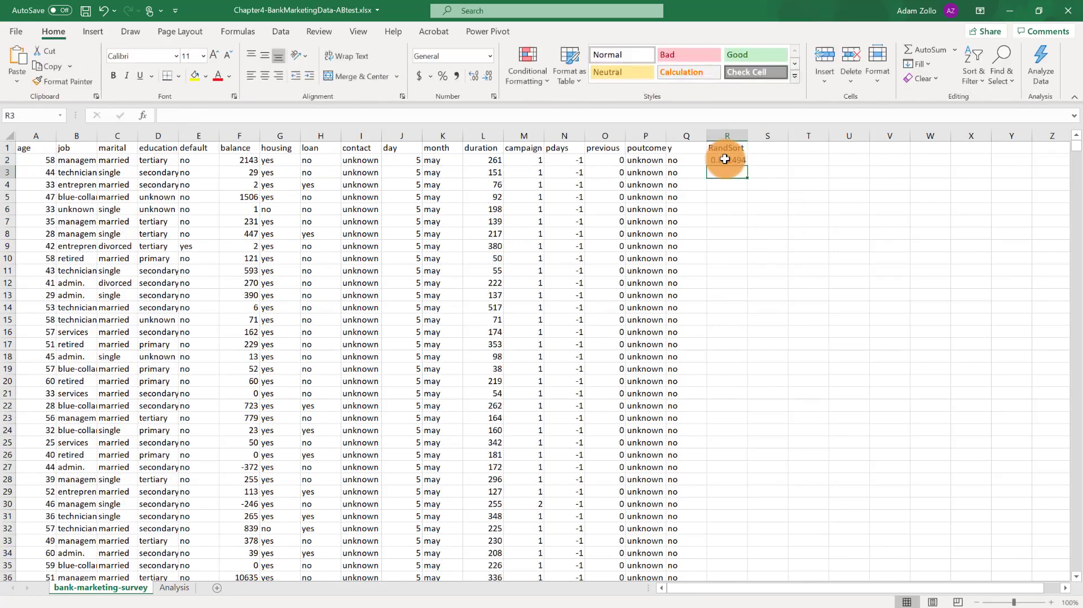
left_click(736, 161)
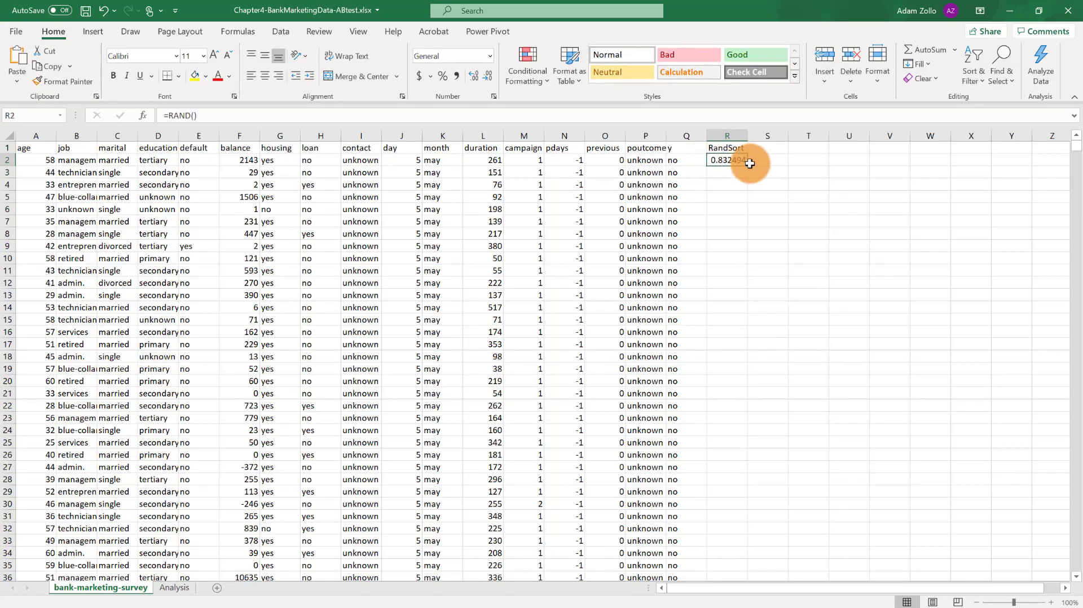
left_click(750, 163)
left_click(742, 162)
double_click(747, 165)
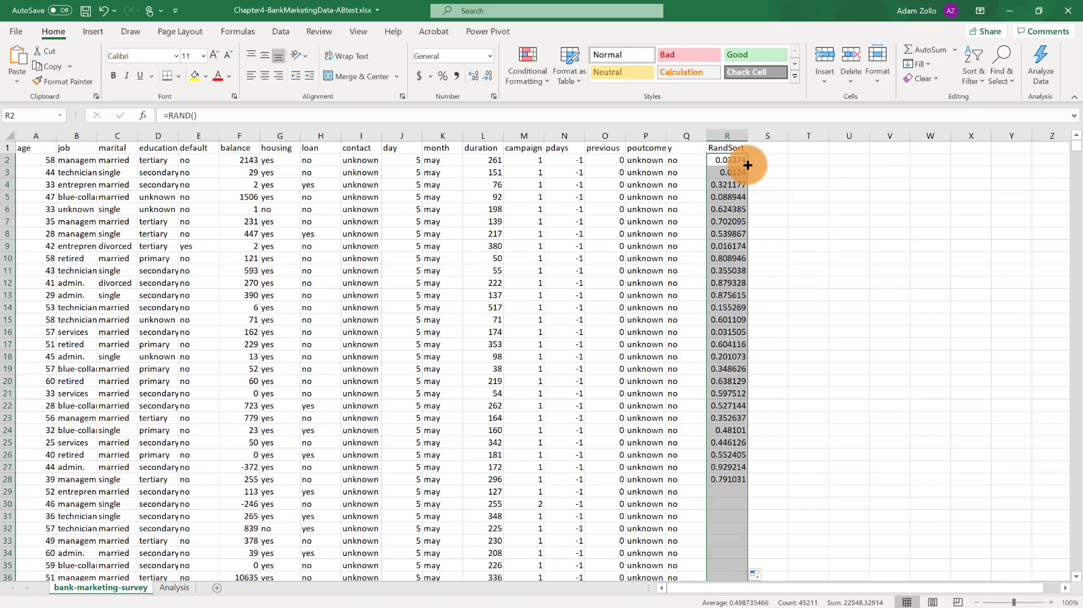
Apply filters to the header row and sort the records by RandSort from smallest to largest.
left_click(7, 148)
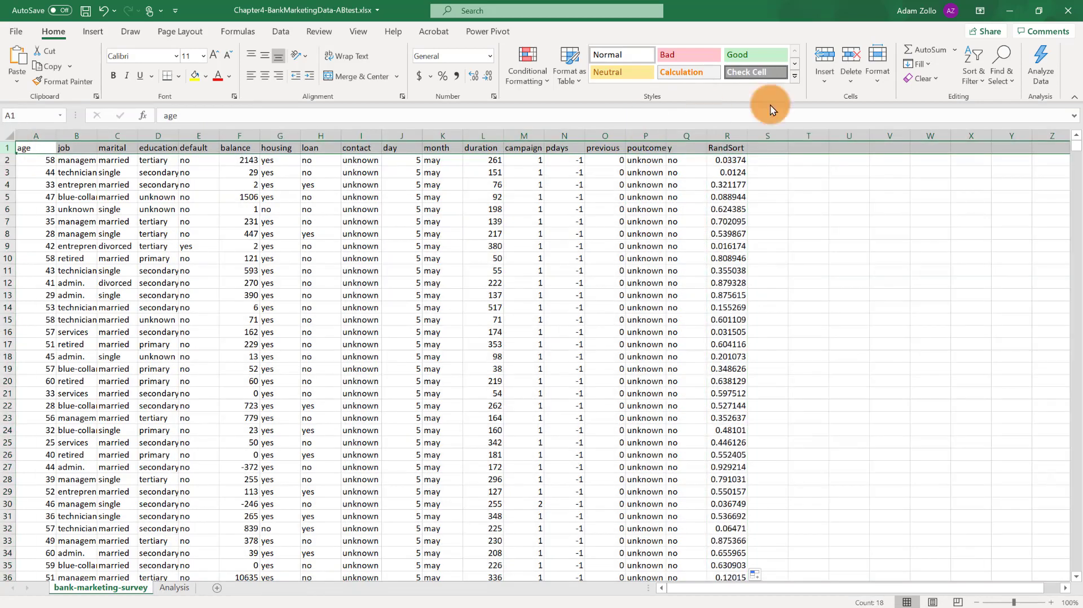
left_click(972, 49)
left_click(981, 155)
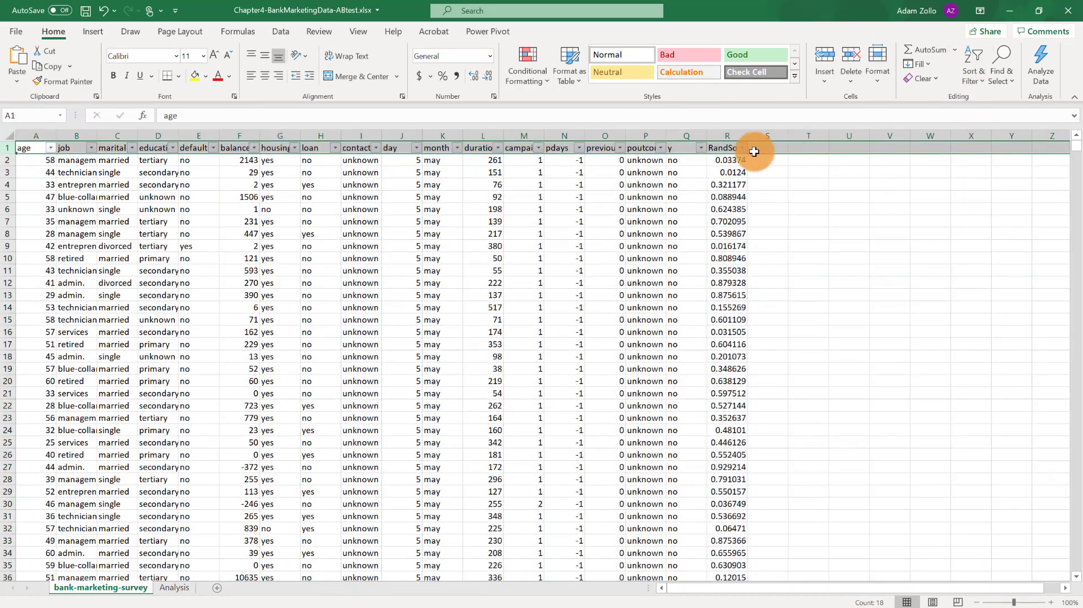
left_click(743, 150)
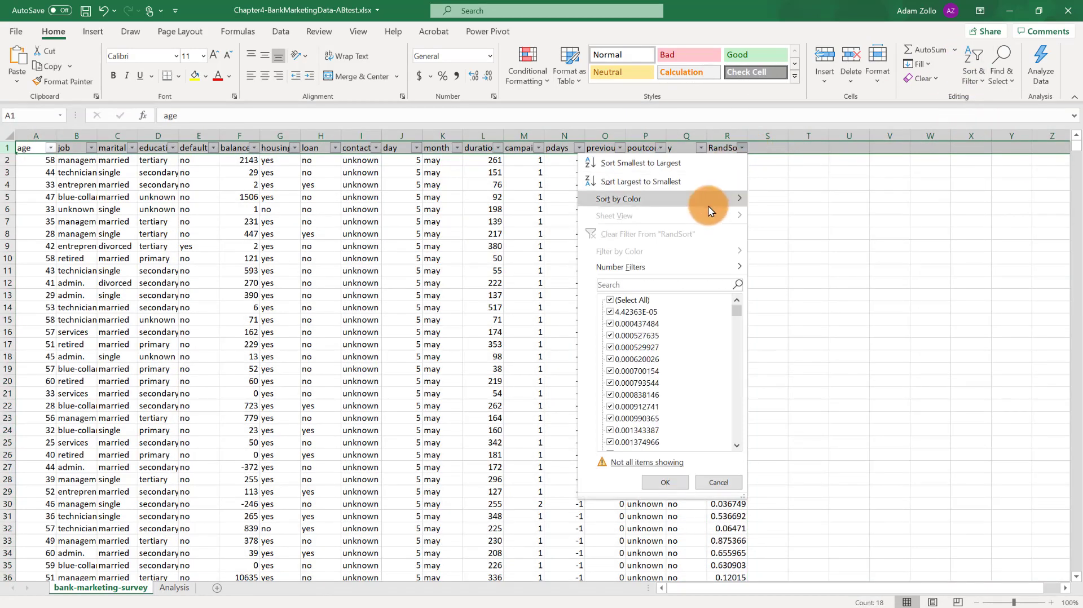
left_click(674, 162)
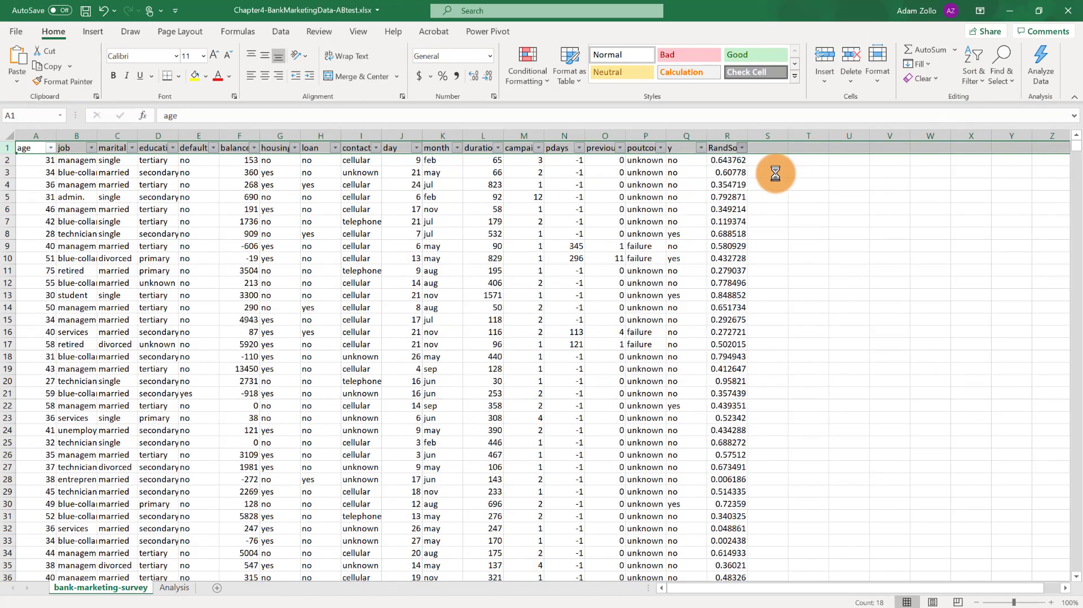
Delete the RandSort helper column from the survey sheet.
left_click(732, 136)
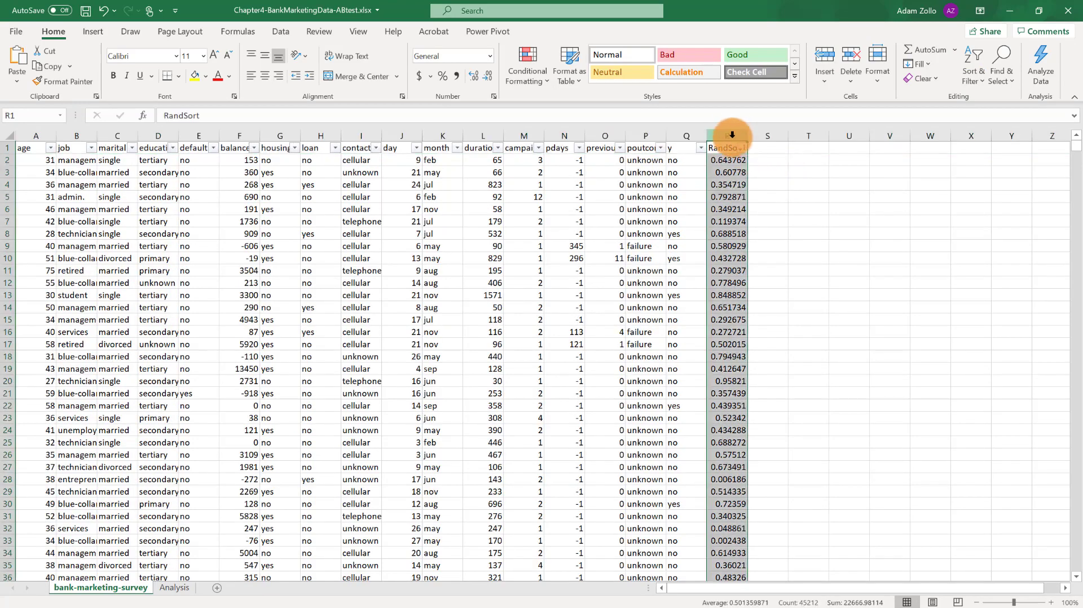
right_click(732, 135)
left_click(770, 255)
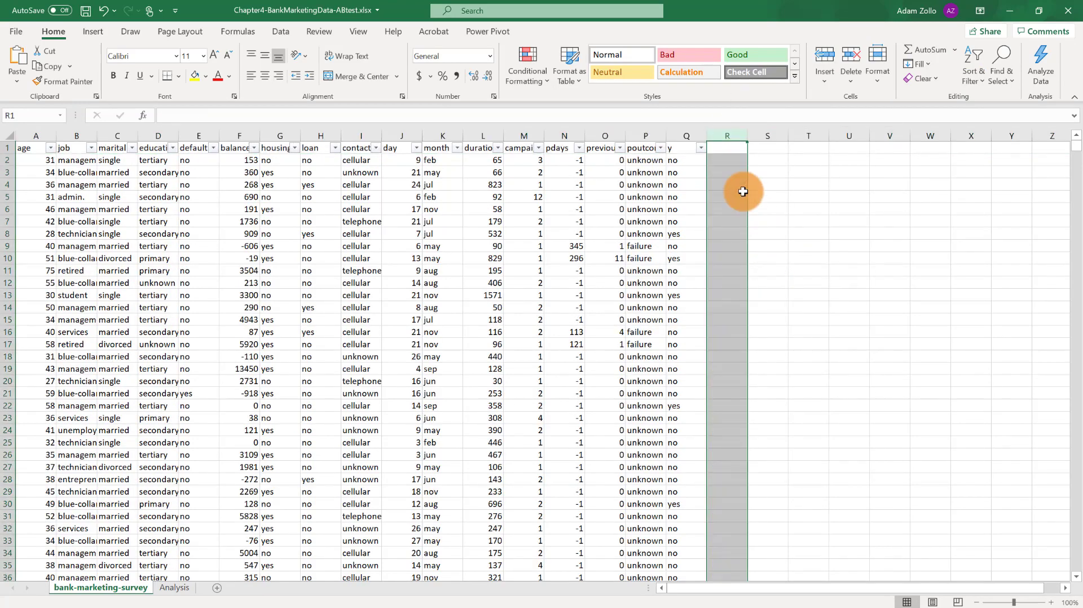